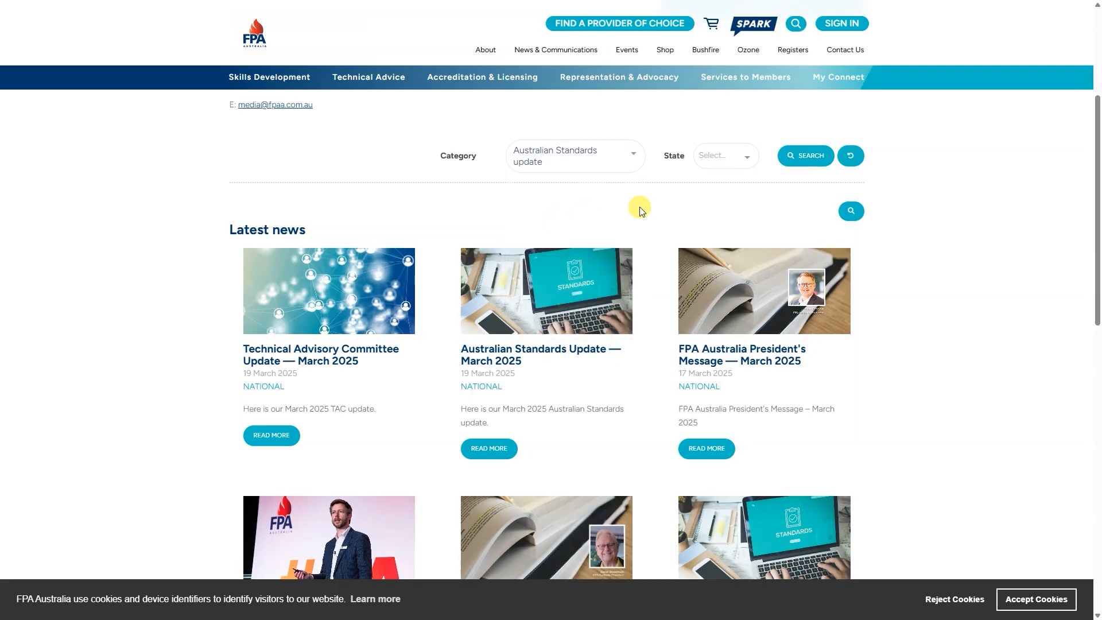
Step: Search the FPA Australia news by the Australian Standards update category, and filter the Law Society Bulletin articles by the News column
{"action": "left_click", "coordinate": [804, 166]}
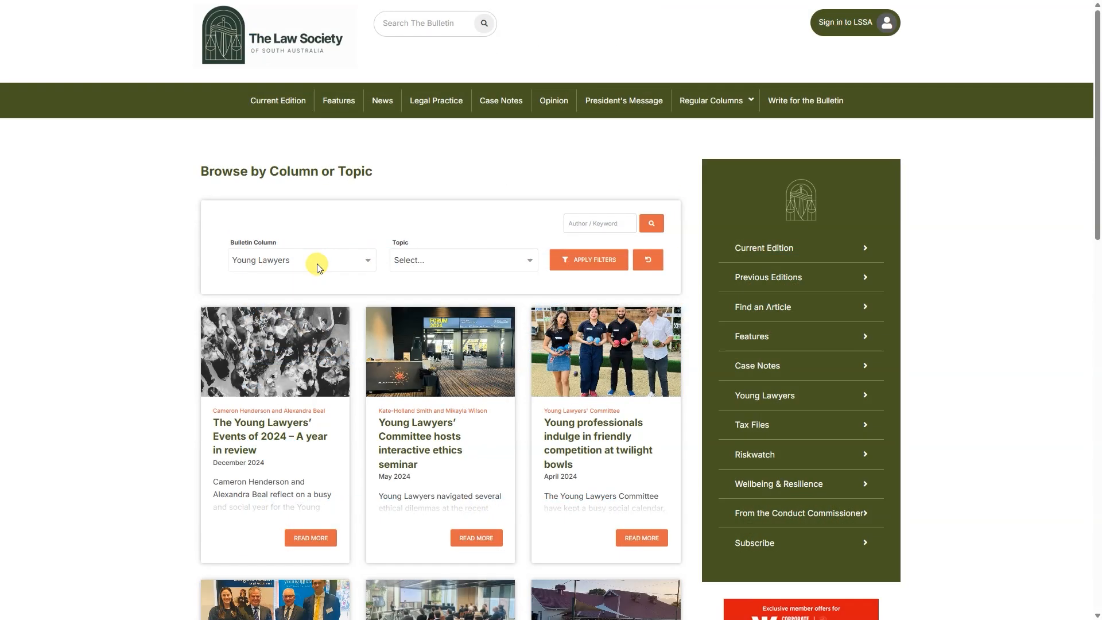
{"action": "left_click", "coordinate": [315, 262]}
{"action": "scroll", "coordinate": [309, 291], "scroll_direction": "up", "scroll_amount": 5}
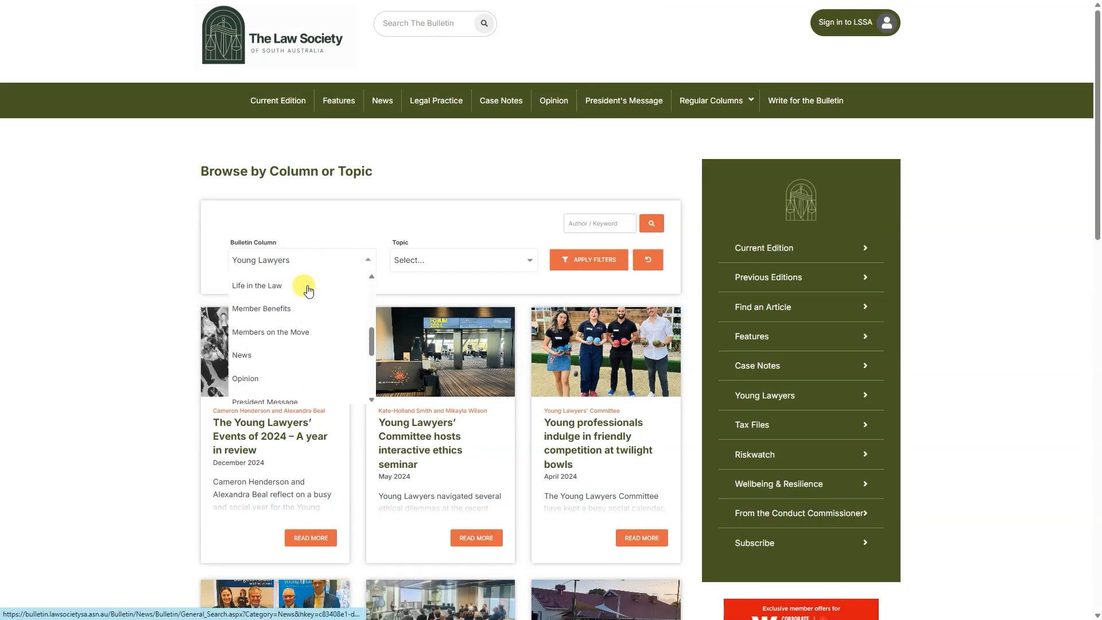
{"action": "left_click", "coordinate": [265, 354]}
{"action": "left_click", "coordinate": [595, 267]}
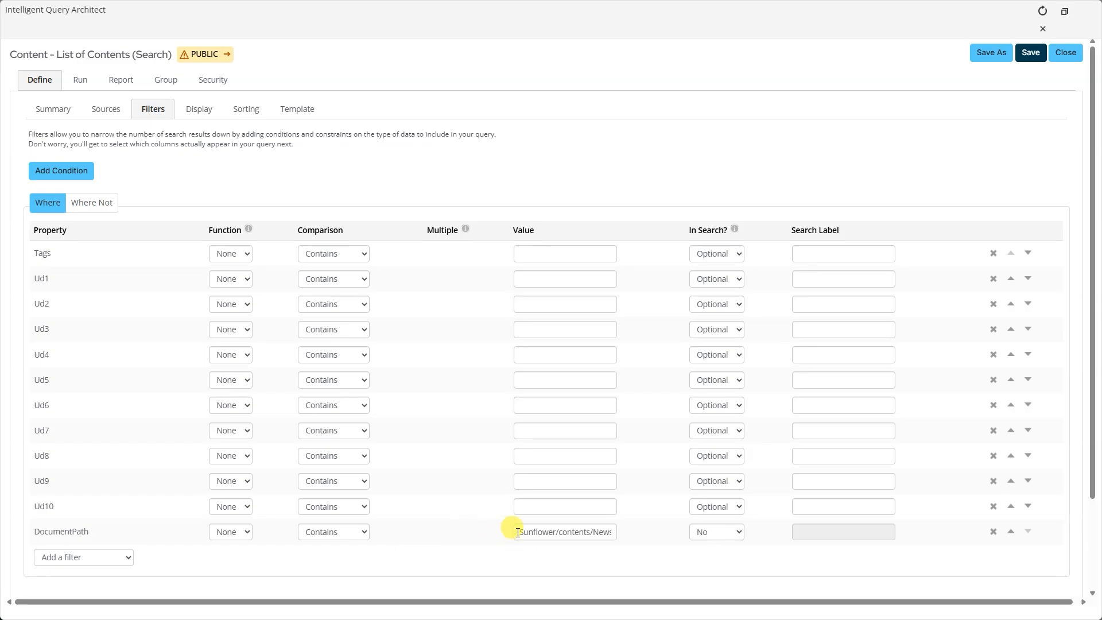
Step: Examine the DocumentPath filter value in the content search query and the selected preset of the Related Content widget
{"action": "left_click_drag", "start_coordinate": [516, 529], "coordinate": [627, 543]}
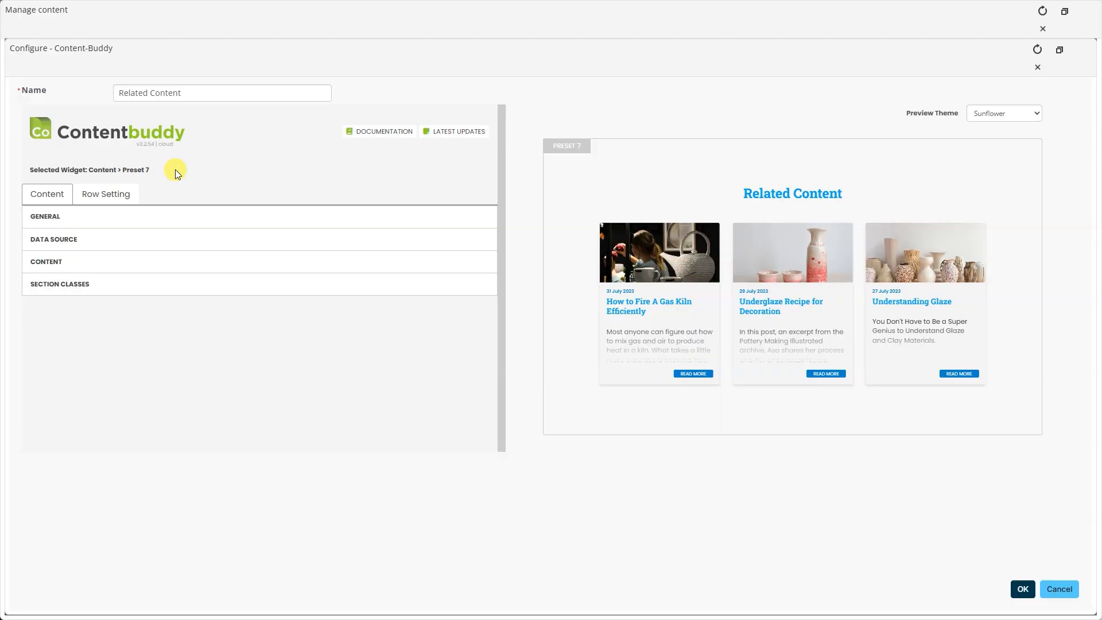
{"action": "left_click_drag", "start_coordinate": [171, 170], "coordinate": [89, 173]}
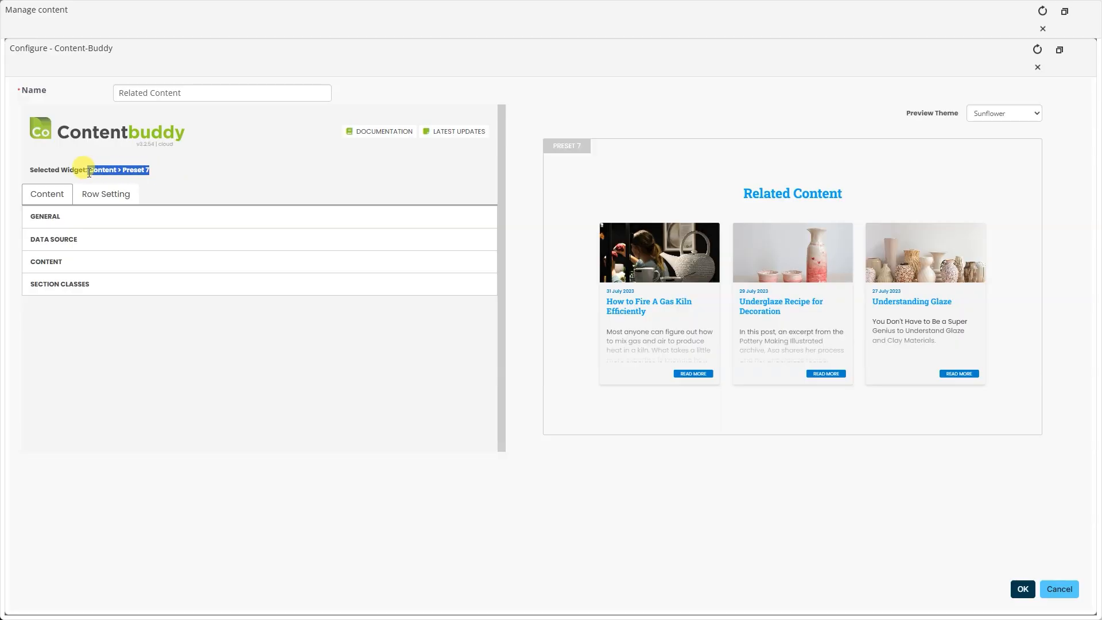
{"action": "left_click", "coordinate": [173, 181]}
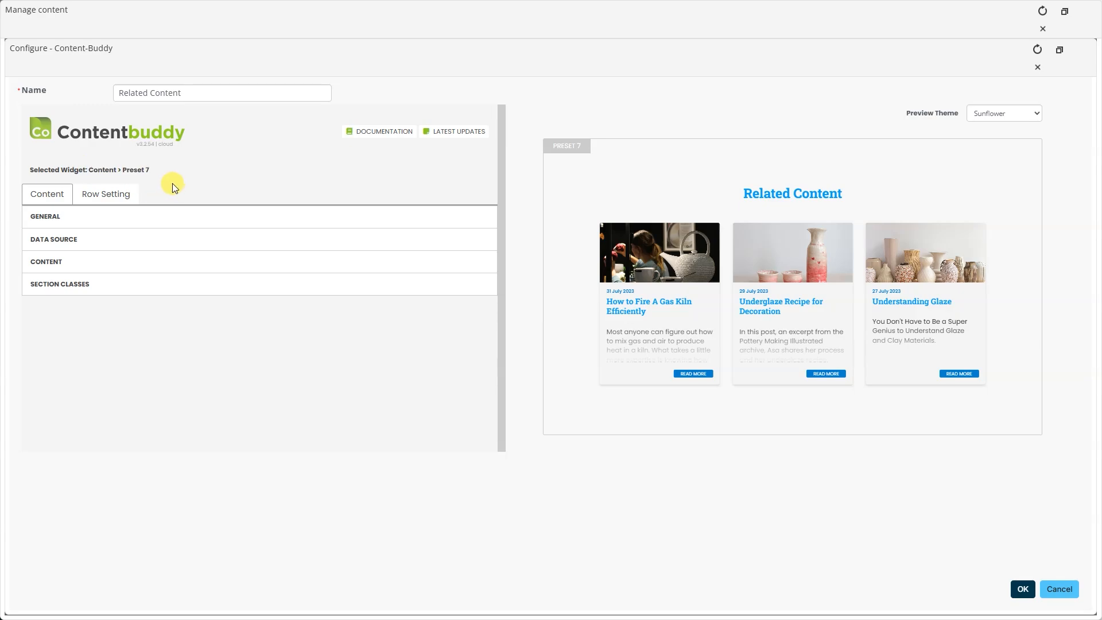
Step: Review the Related Content widget's data source, checking the filter types and category values available for Filter 1
{"action": "left_click", "coordinate": [90, 239]}
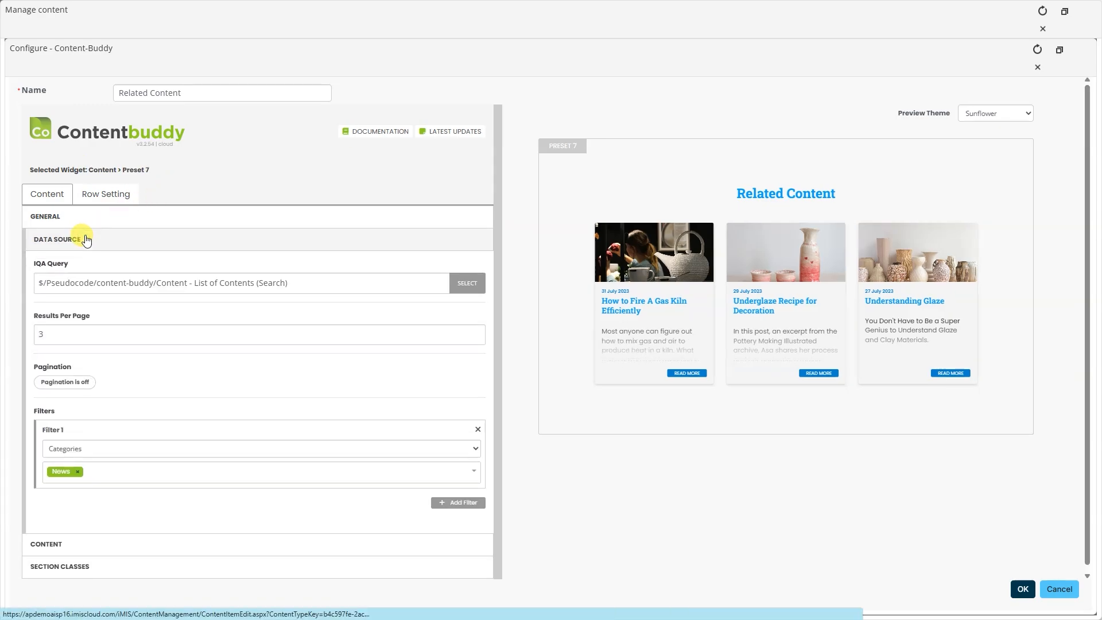
{"action": "left_click", "coordinate": [109, 450]}
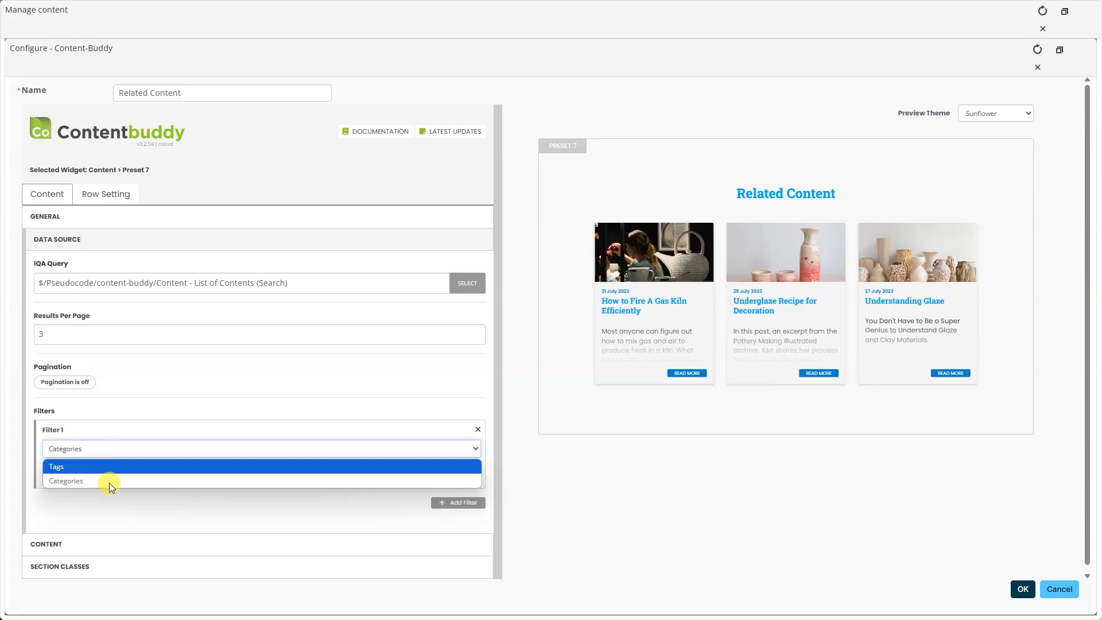
{"action": "left_click", "coordinate": [109, 447]}
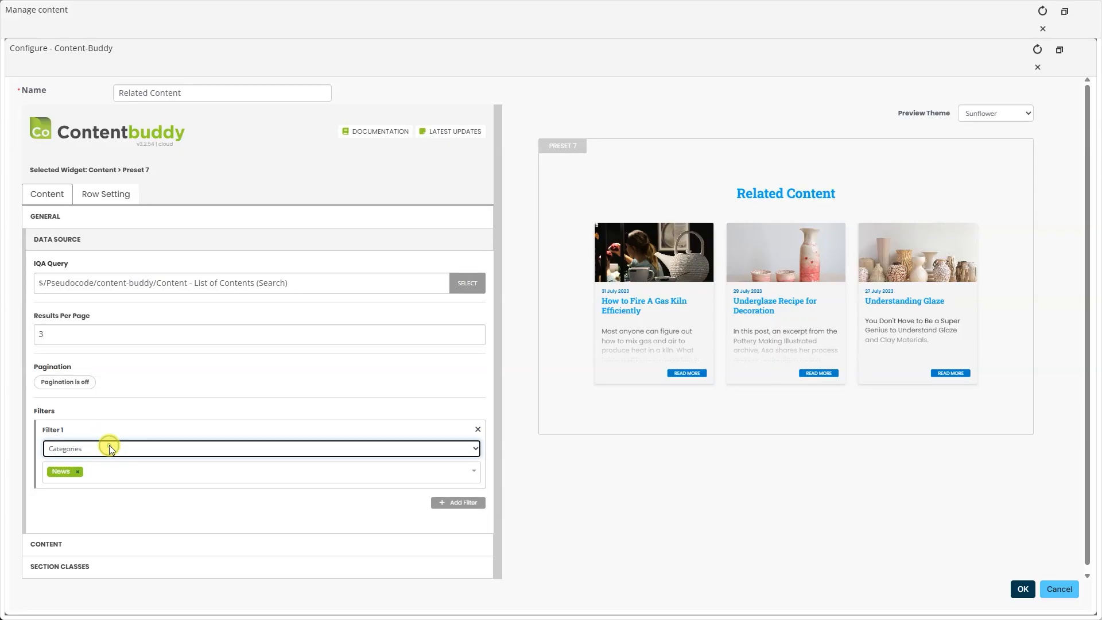
{"action": "left_click", "coordinate": [105, 478]}
{"action": "scroll", "coordinate": [108, 531], "scroll_direction": "down", "scroll_amount": 1}
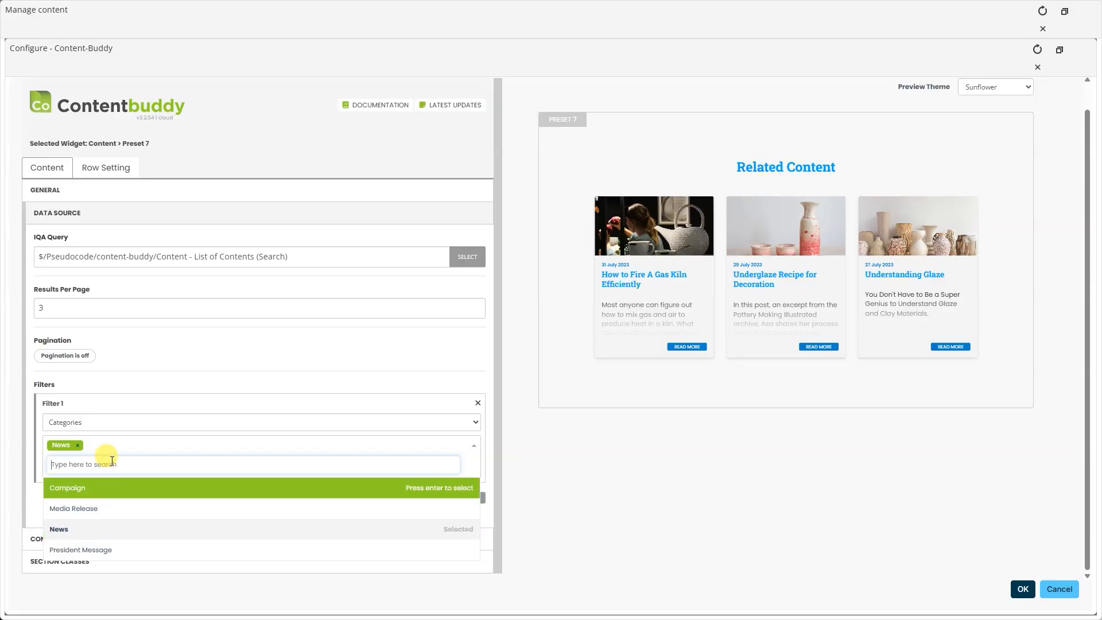
{"action": "left_click", "coordinate": [126, 377]}
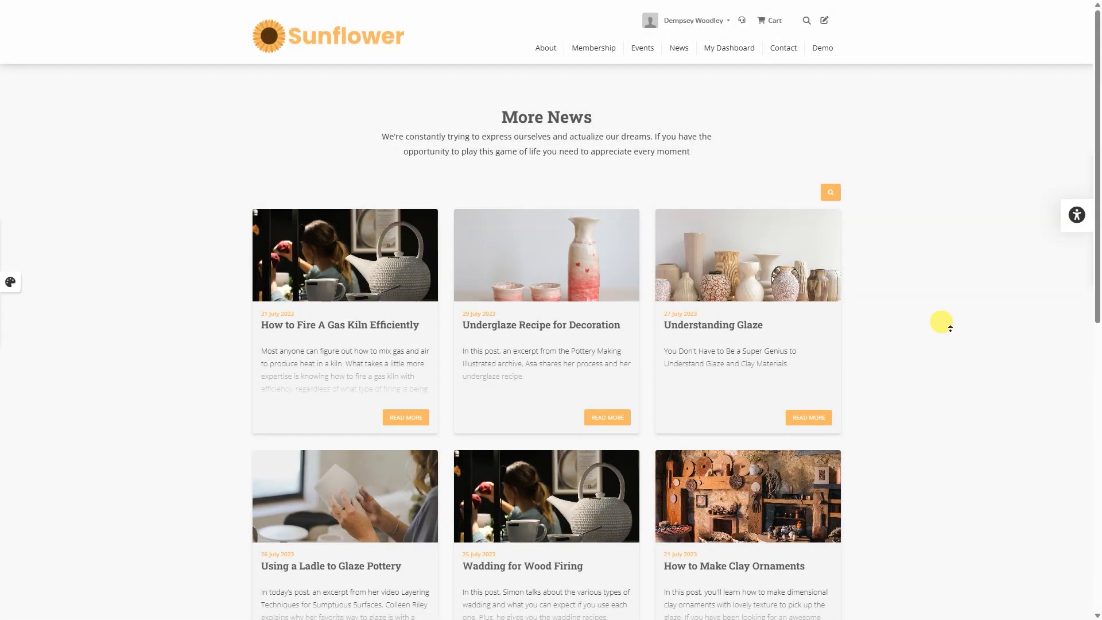
Step: Look through the article cards on the Sunflower site's More News page
{"action": "scroll", "coordinate": [945, 389], "scroll_direction": "down", "scroll_amount": 2}
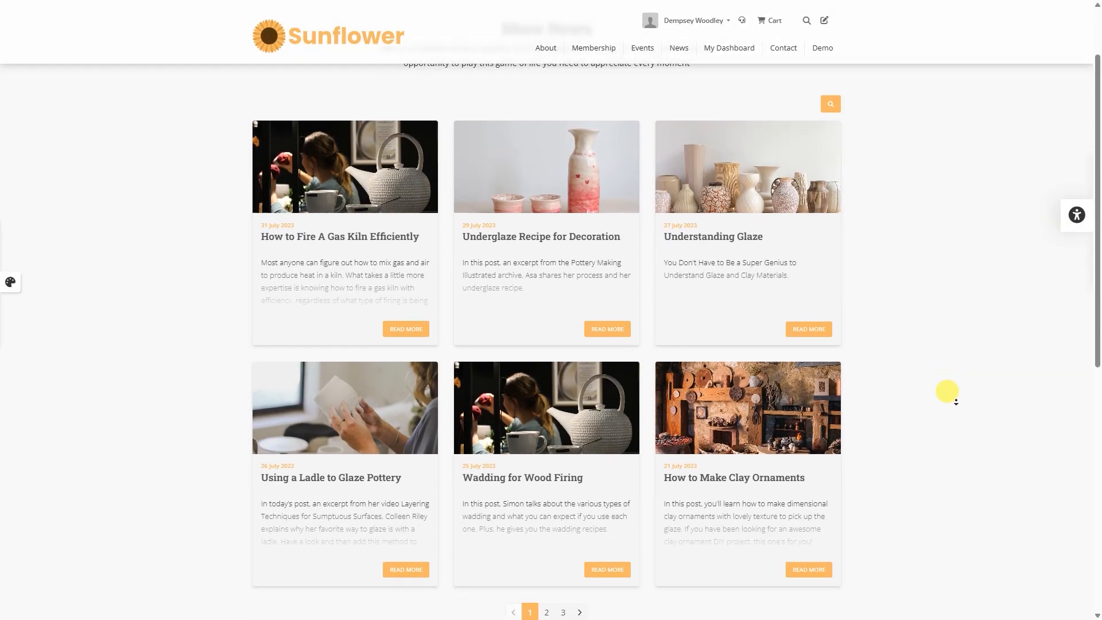
{"action": "scroll", "coordinate": [956, 402], "scroll_direction": "down", "scroll_amount": 2}
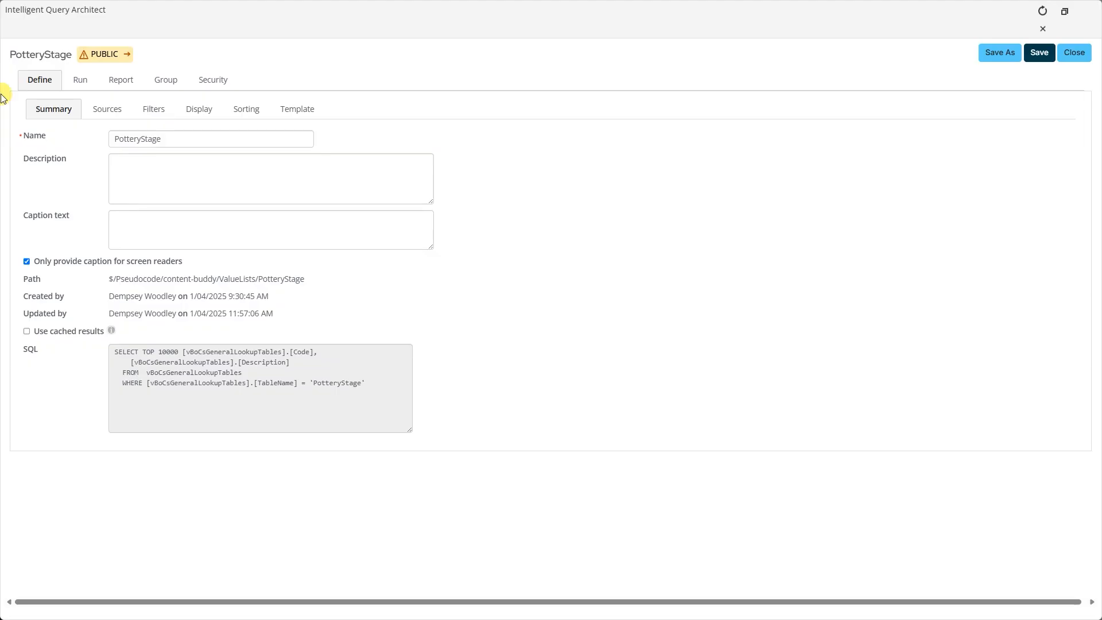
Step: Review the PotteryStage query's sources, Table Name filter, display properties and security settings
{"action": "left_click", "coordinate": [106, 112]}
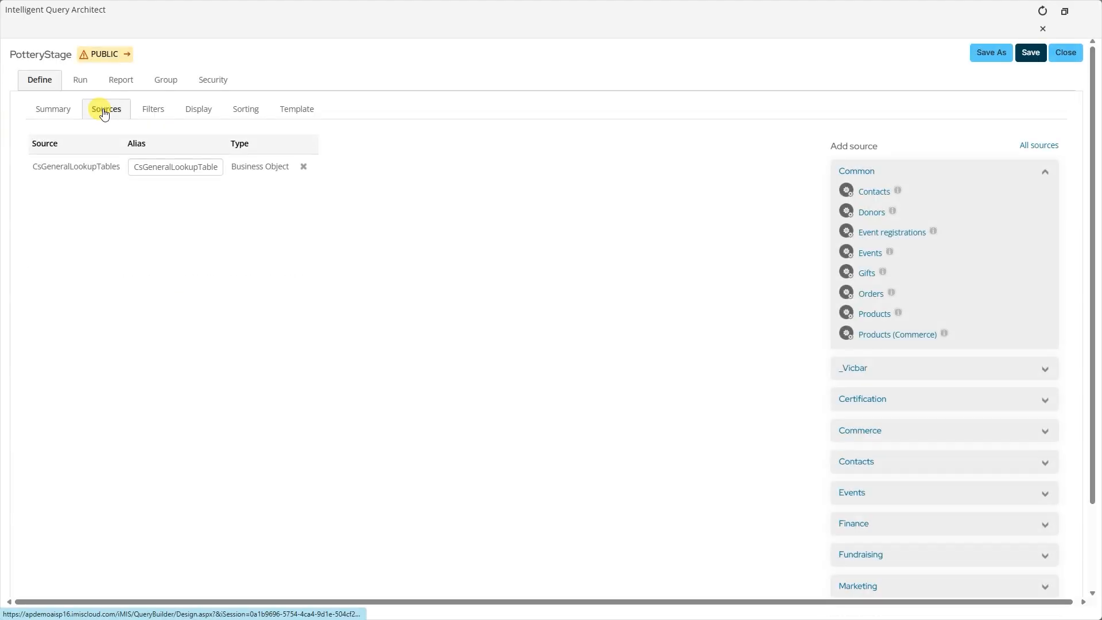
{"action": "left_click", "coordinate": [151, 117]}
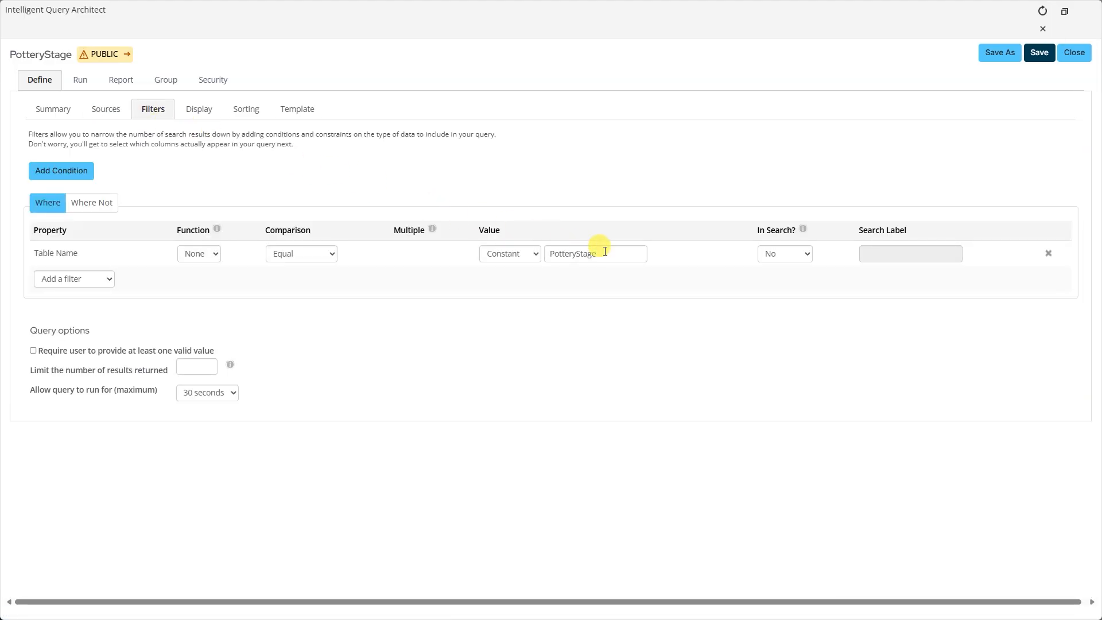
{"action": "left_click_drag", "start_coordinate": [605, 252], "coordinate": [541, 255]}
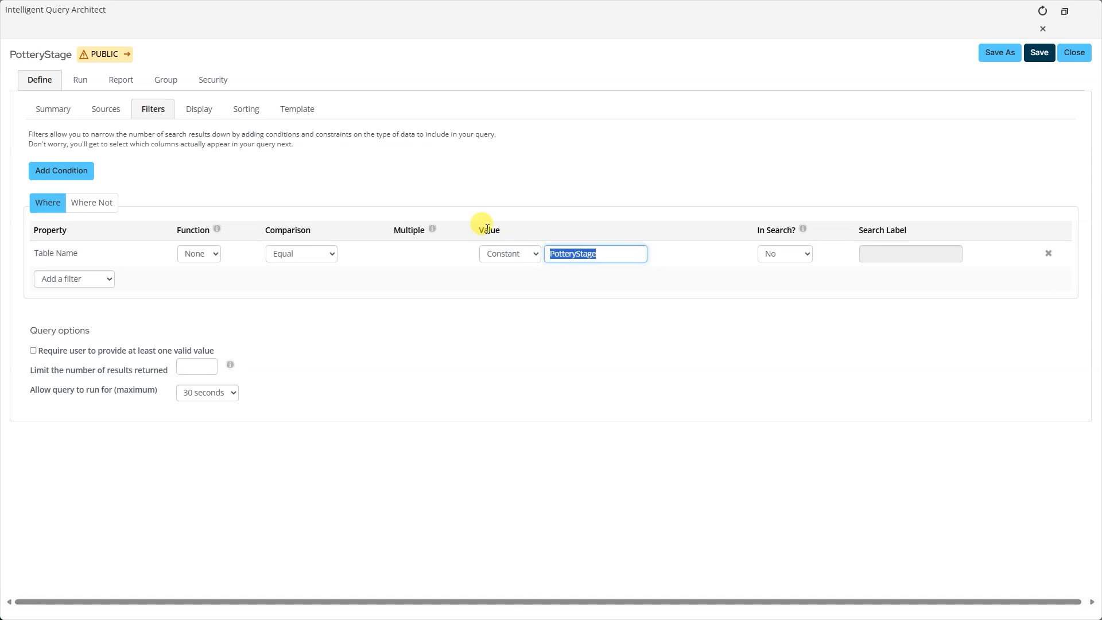
{"action": "left_click", "coordinate": [206, 111]}
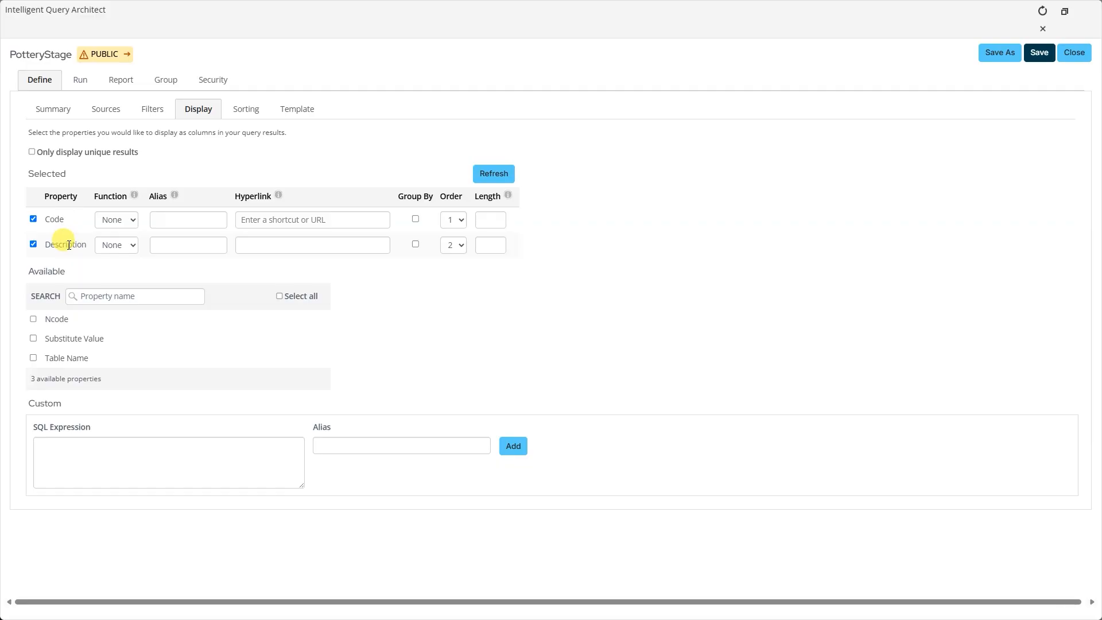
{"action": "left_click", "coordinate": [212, 85]}
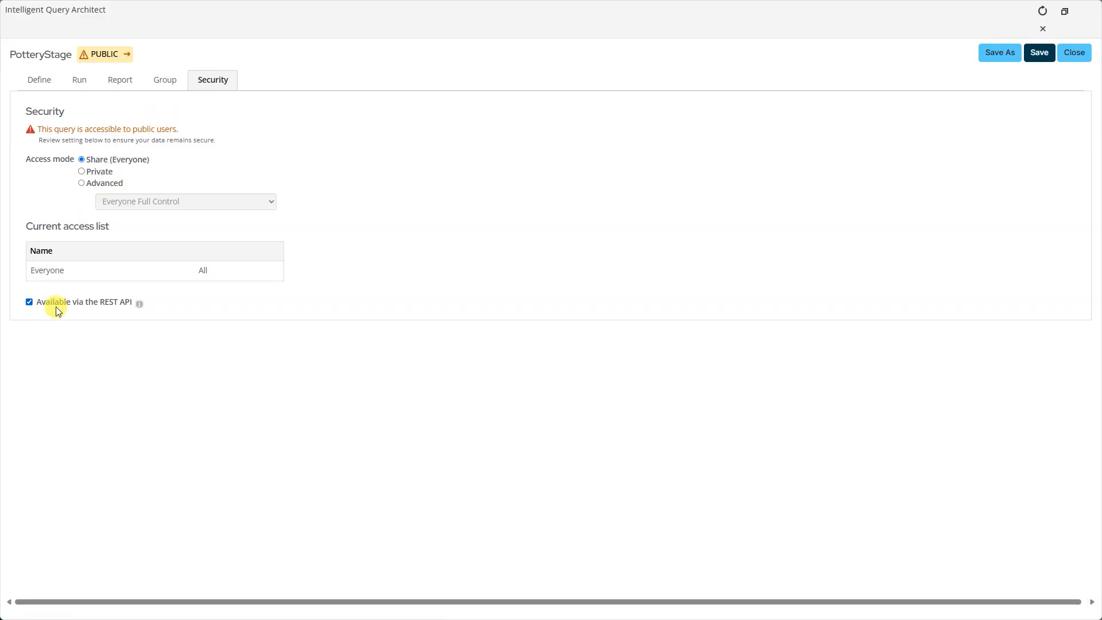
{"action": "left_click", "coordinate": [66, 89]}
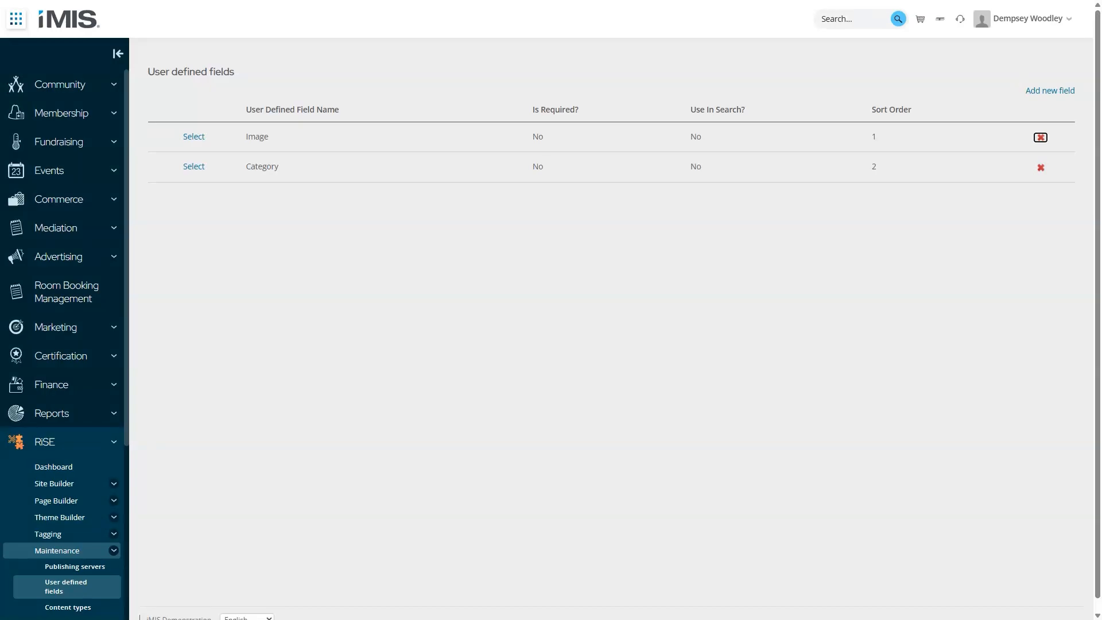
Step: Add a new user defined field named Pottery Stage with sort order 3
{"action": "left_click", "coordinate": [1043, 93]}
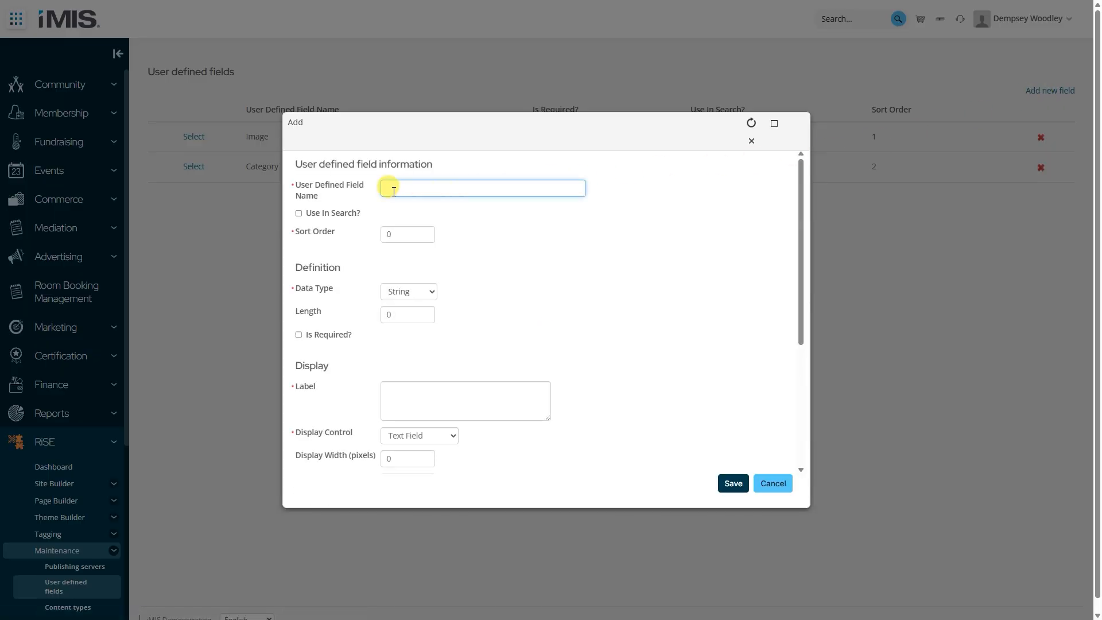
{"action": "type", "text": "Pottery Stage"}
{"action": "double_click", "coordinate": [388, 234]}
{"action": "type", "text": "3"}
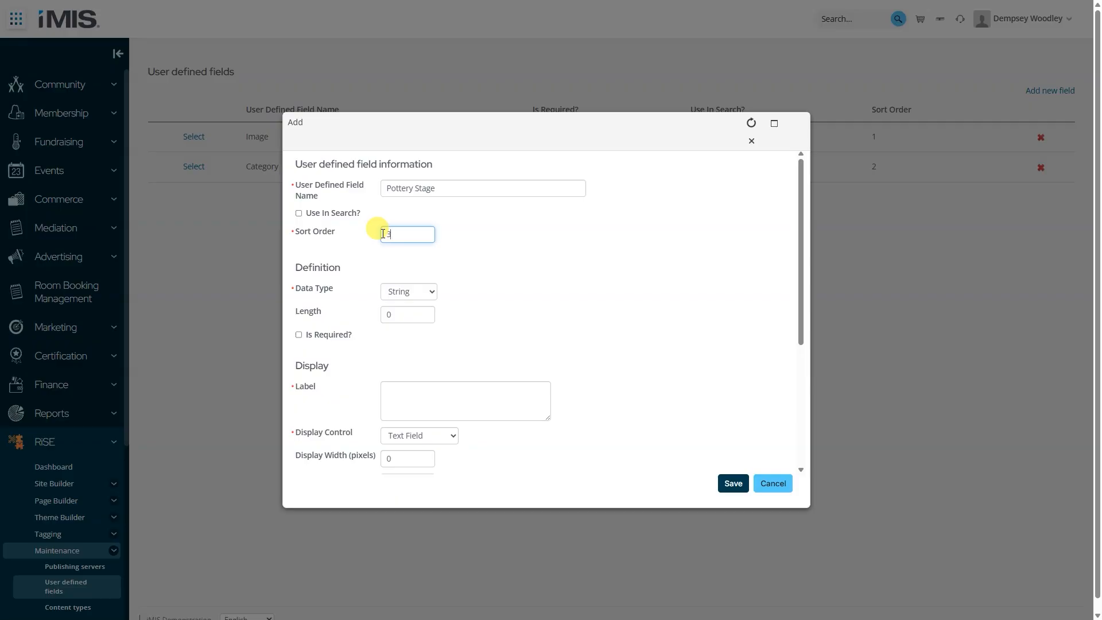
Step: Define the field as a String with length 100 and label it Pottery Stage
{"action": "left_click", "coordinate": [390, 293]}
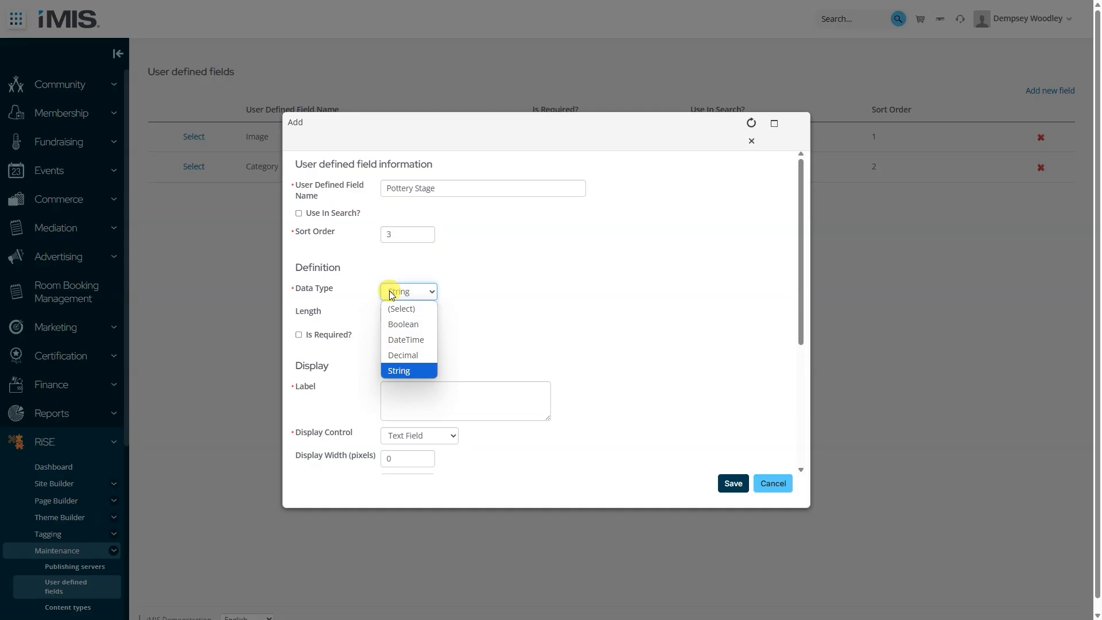
{"action": "left_click", "coordinate": [397, 371]}
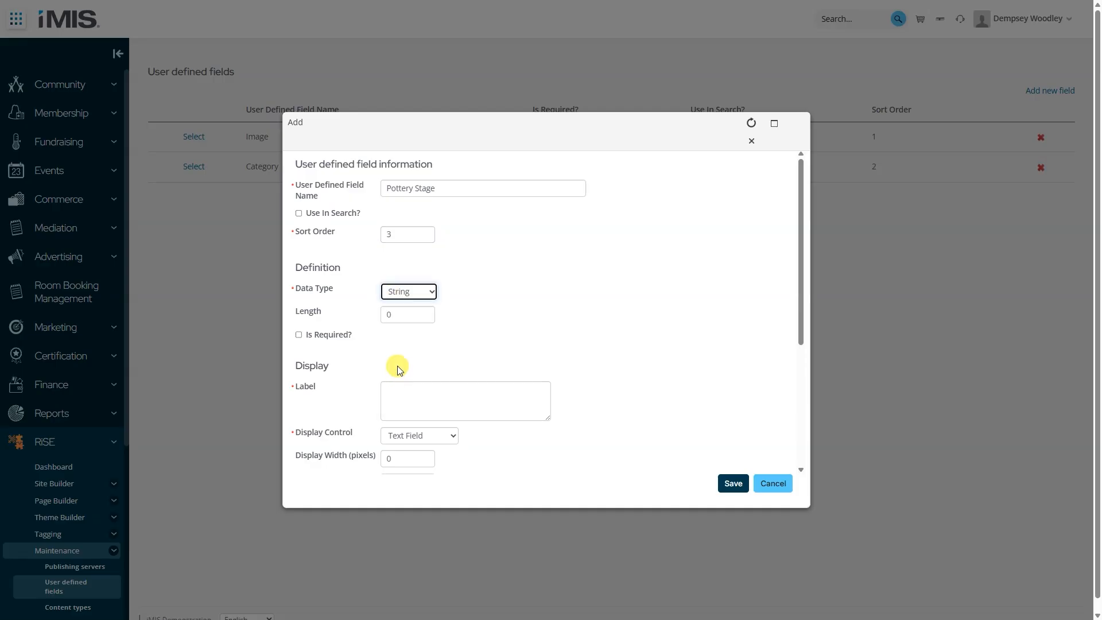
{"action": "type", "text": "100"}
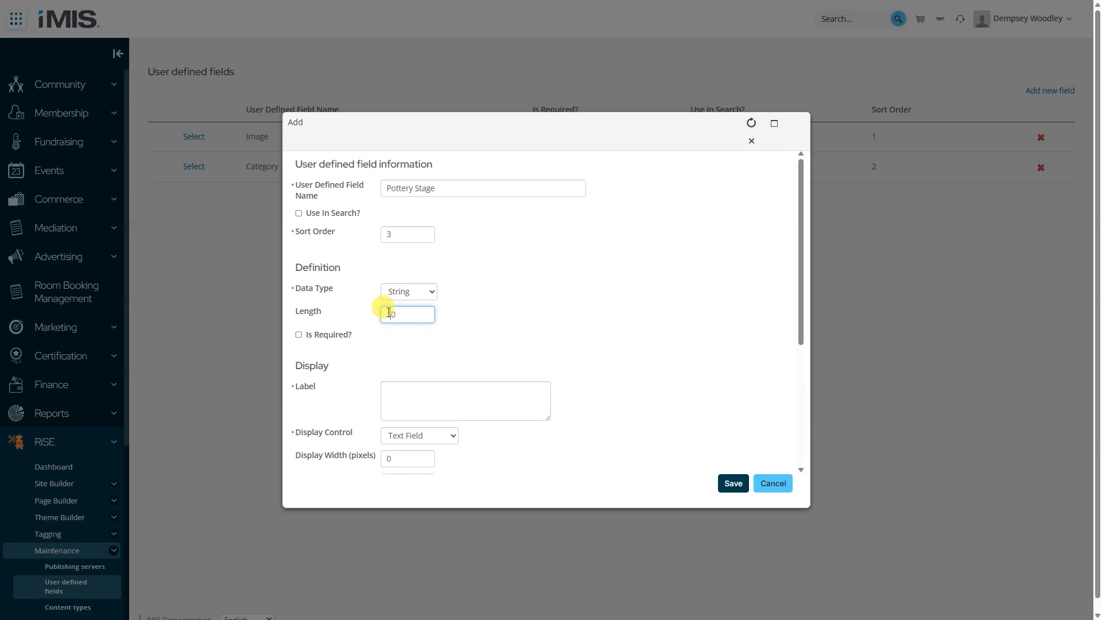
{"action": "left_click", "coordinate": [389, 392]}
{"action": "type", "text": "Pottery Stage"}
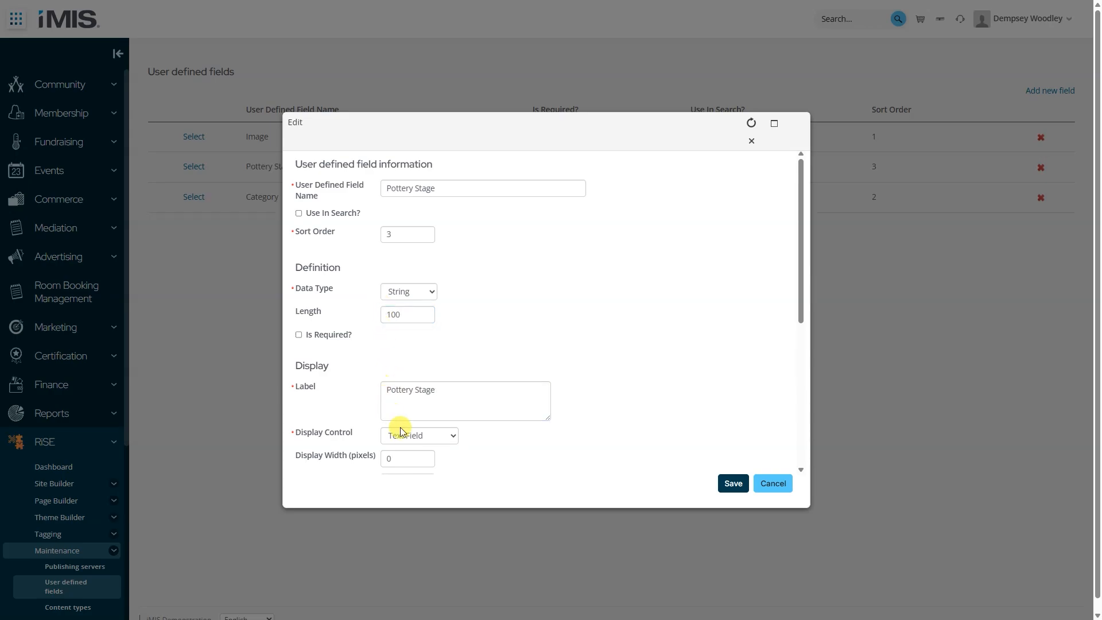
Step: Make Pottery Stage a Drop Down List fed by the PotteryStage query object, with Code as data value and Description as display value, and save
{"action": "left_click", "coordinate": [406, 440]}
{"action": "left_click", "coordinate": [411, 485]}
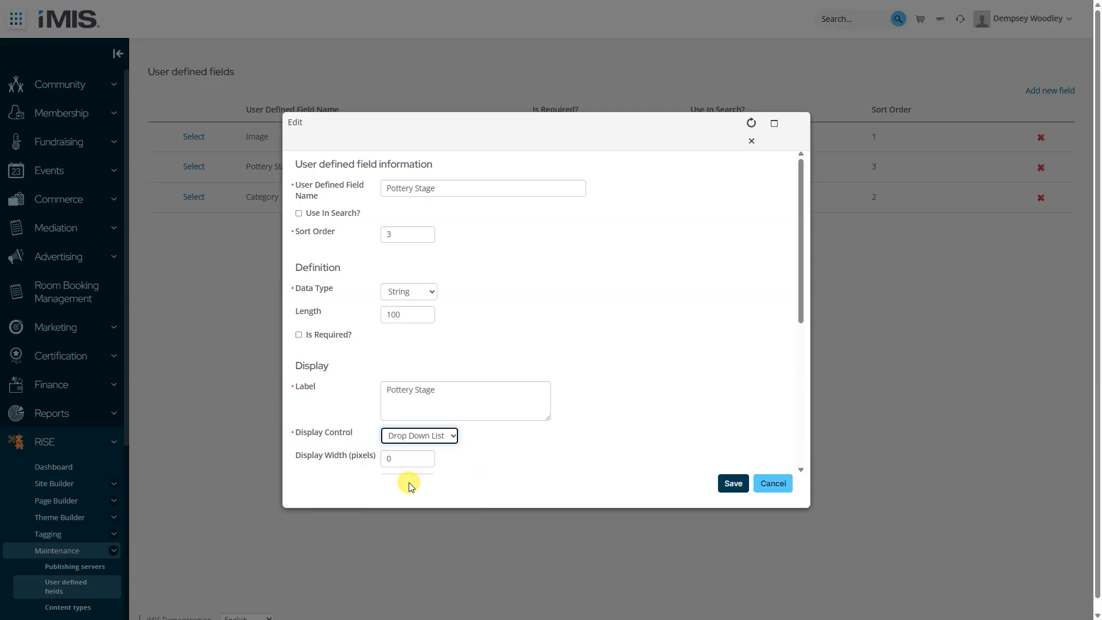
{"action": "left_click_drag", "start_coordinate": [800, 329], "coordinate": [787, 474]}
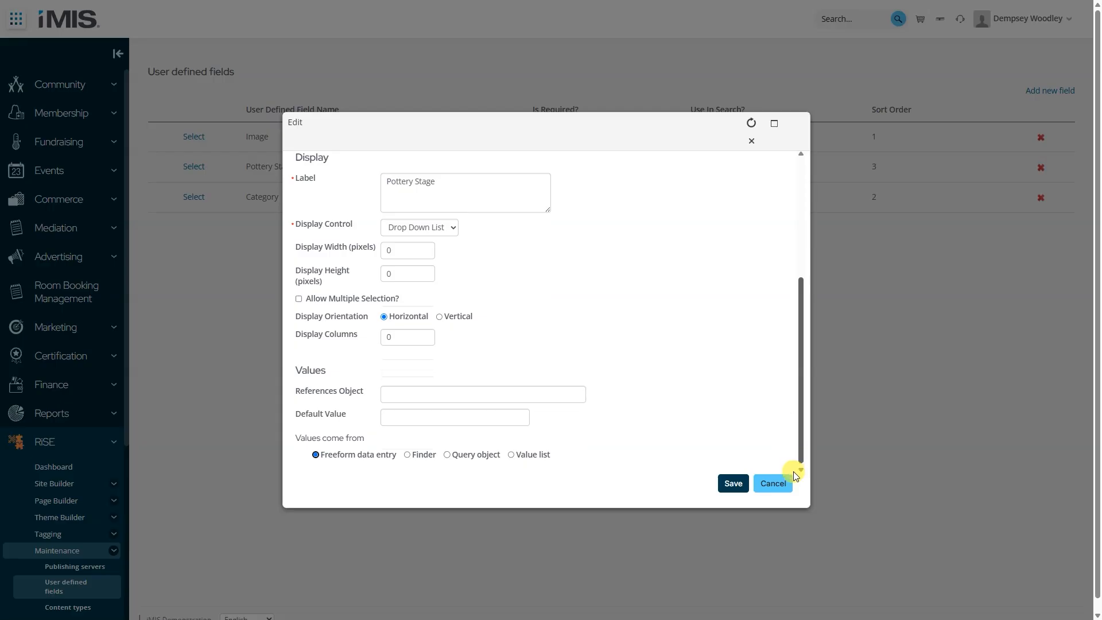
{"action": "left_click", "coordinate": [447, 455]}
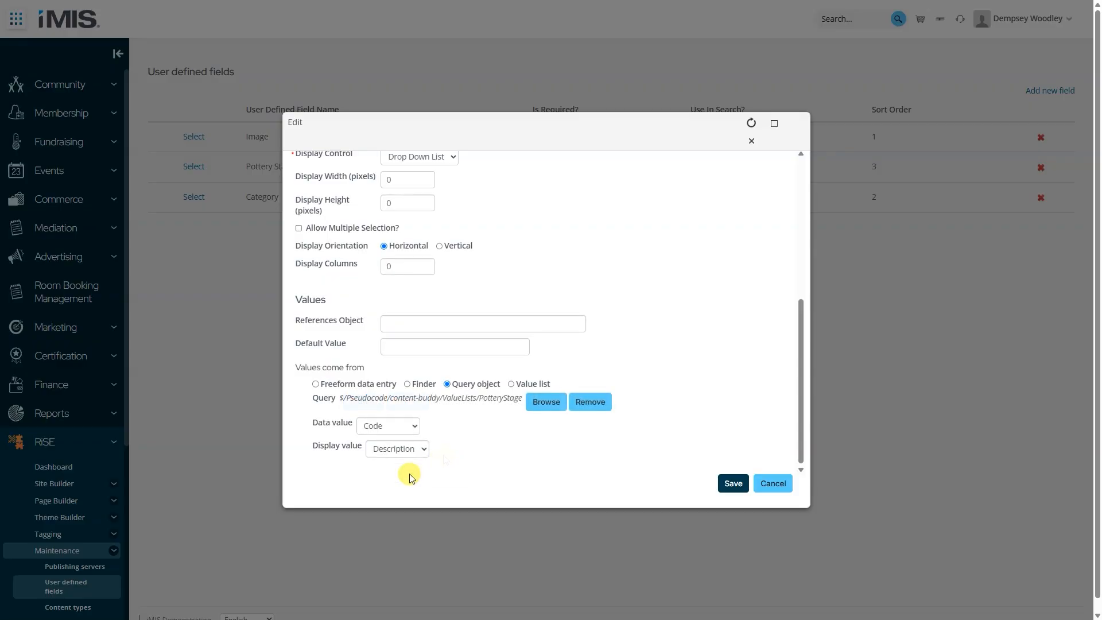
{"action": "left_click", "coordinate": [735, 486]}
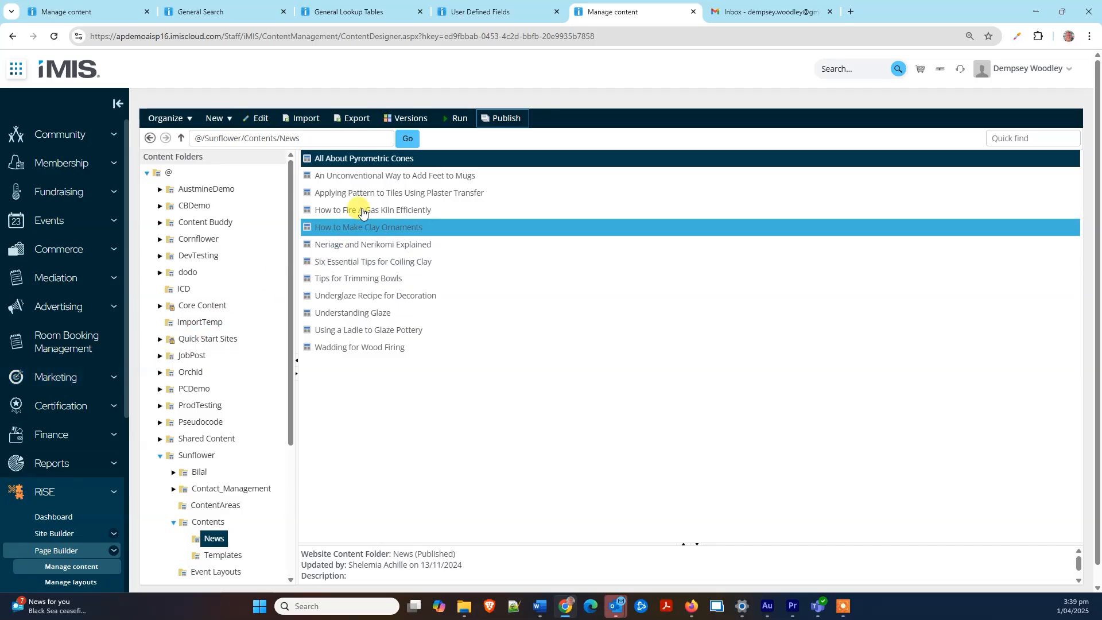
Step: Set the Pottery Stage property of the All About Pyrometric Cones article to Firing, and save and publish the page
{"action": "double_click", "coordinate": [386, 160]}
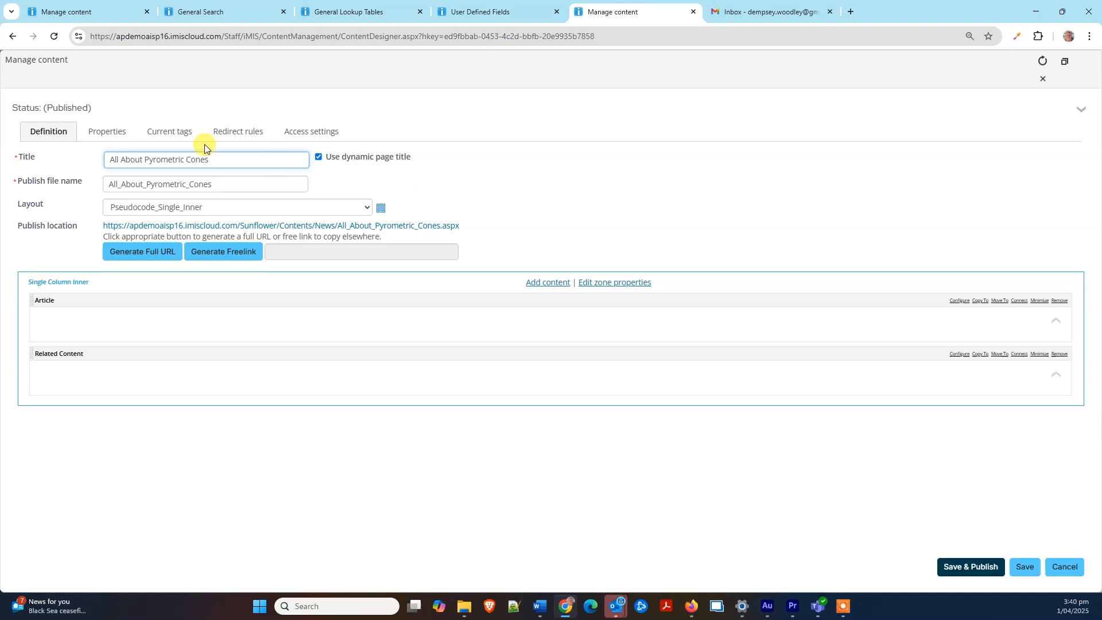
{"action": "left_click", "coordinate": [115, 136]}
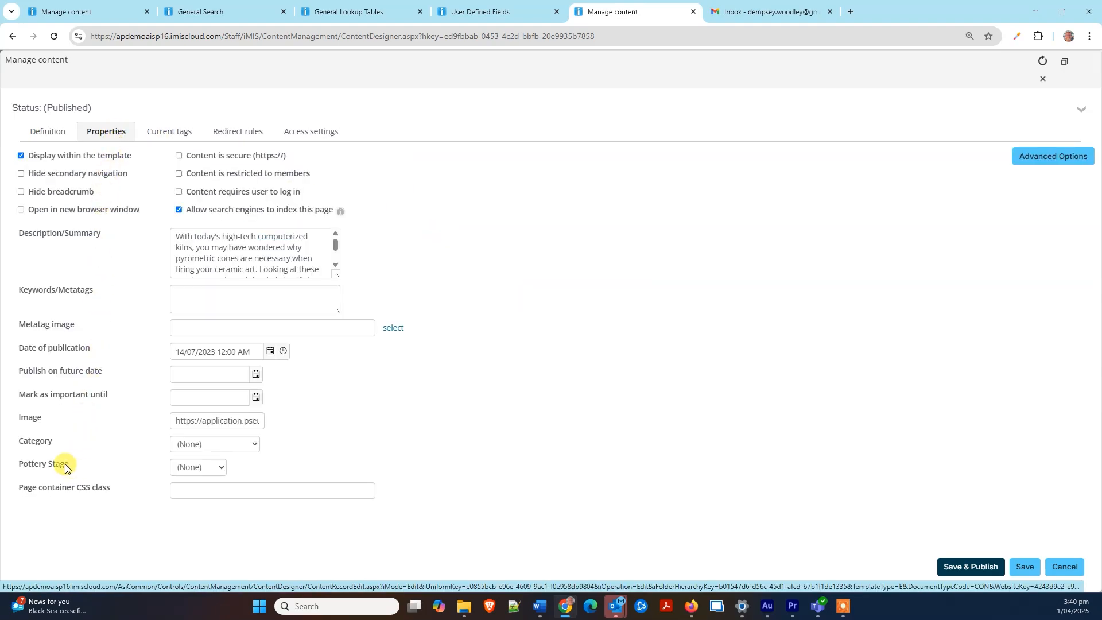
{"action": "left_click_drag", "start_coordinate": [72, 465], "coordinate": [20, 466]}
{"action": "left_click", "coordinate": [92, 465]}
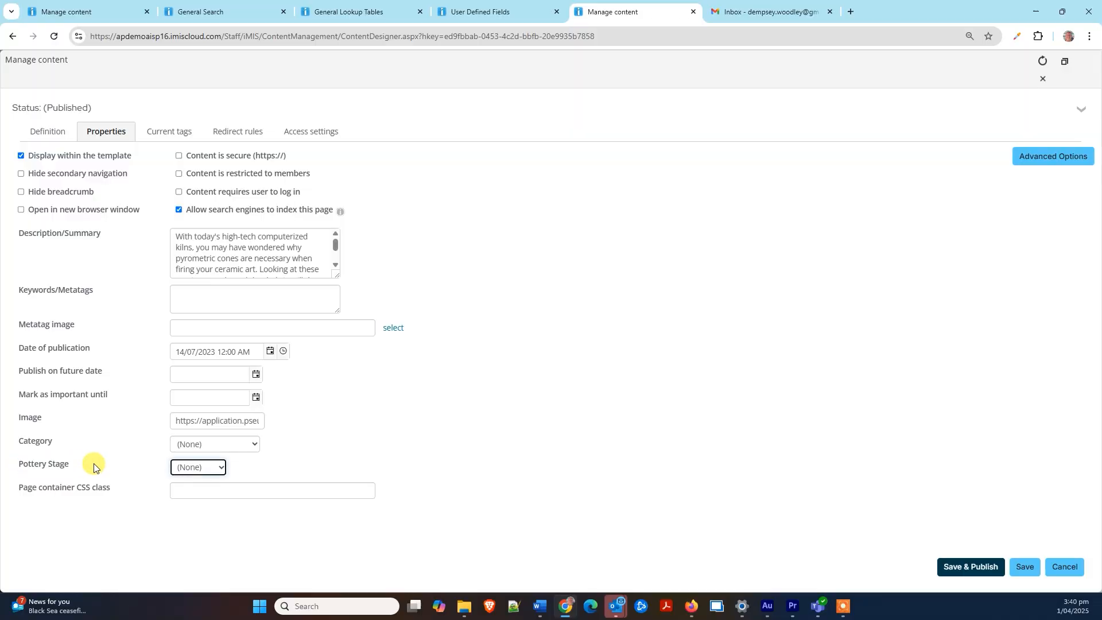
{"action": "left_click", "coordinate": [216, 470]}
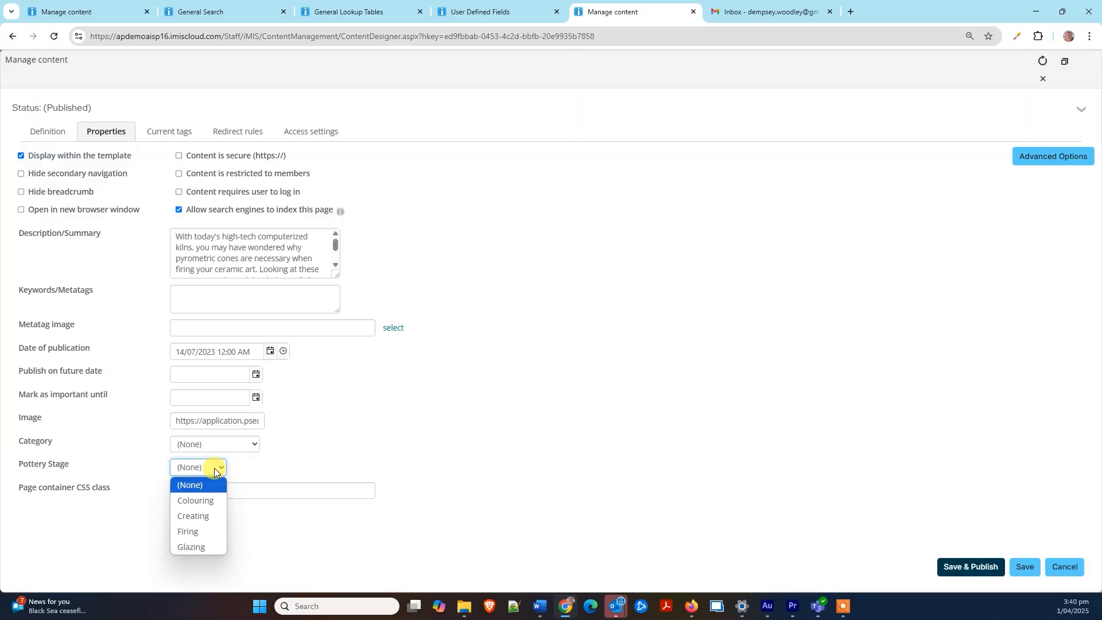
{"action": "left_click", "coordinate": [204, 532]}
{"action": "left_click", "coordinate": [204, 534]}
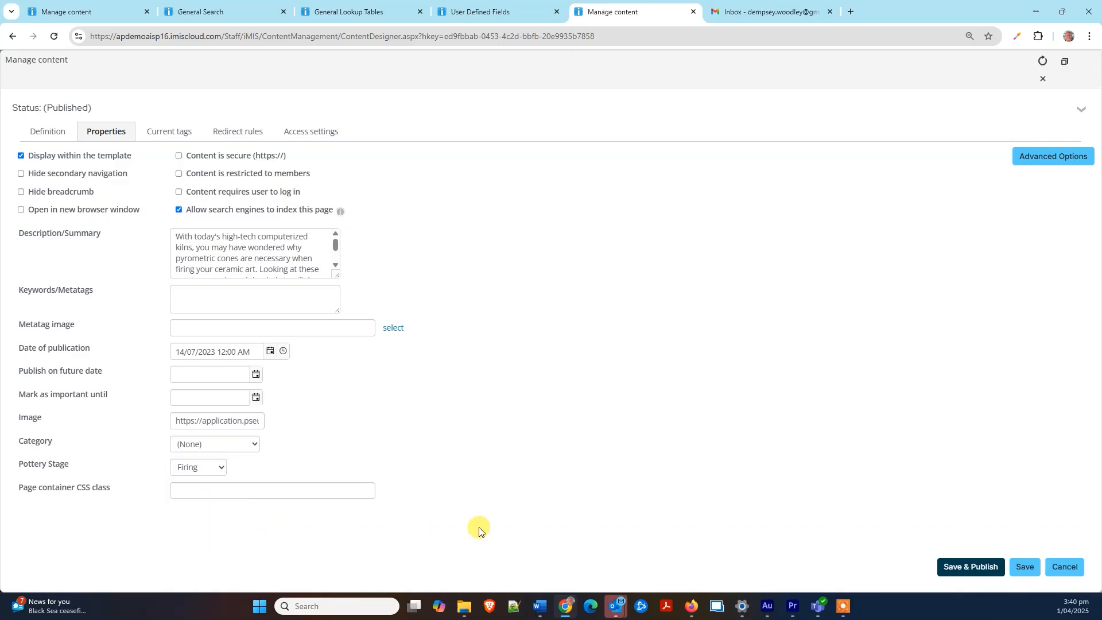
{"action": "left_click", "coordinate": [981, 571]}
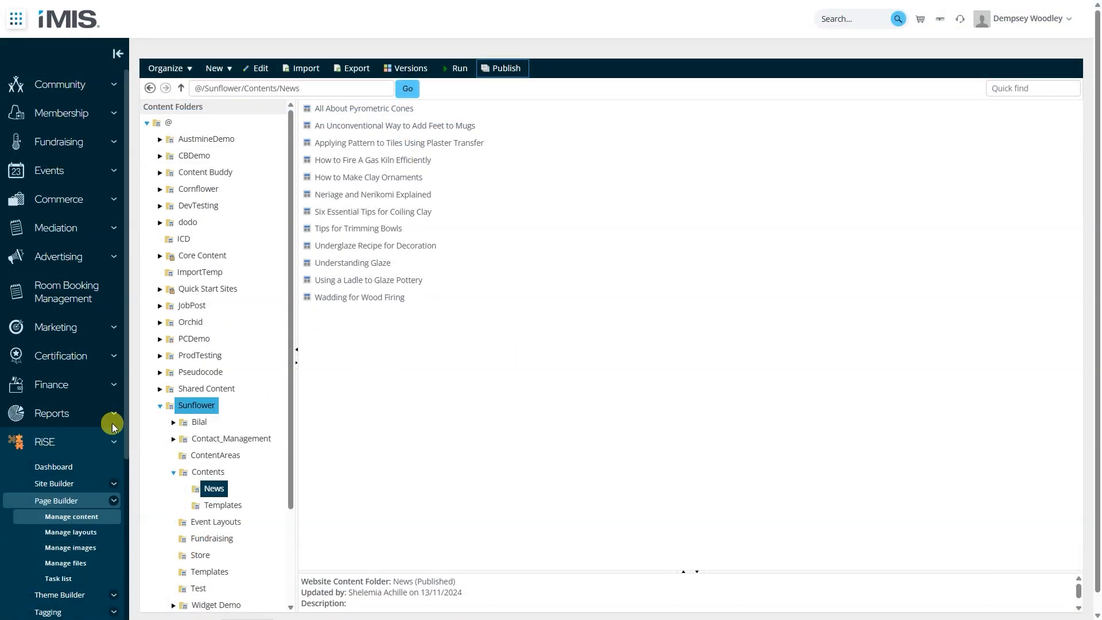
Step: Run Content Buddy's Refresh Content Data process from the Pseudo Code area to trigger content flattening
{"action": "left_click", "coordinate": [62, 442]}
{"action": "left_click", "coordinate": [61, 470]}
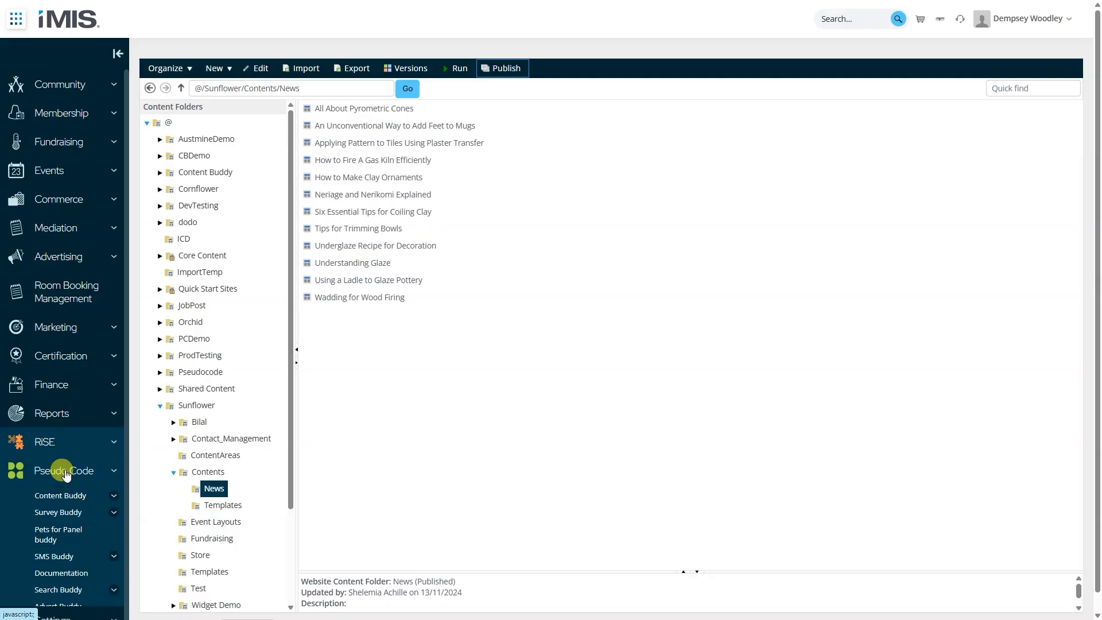
{"action": "left_click", "coordinate": [74, 497]}
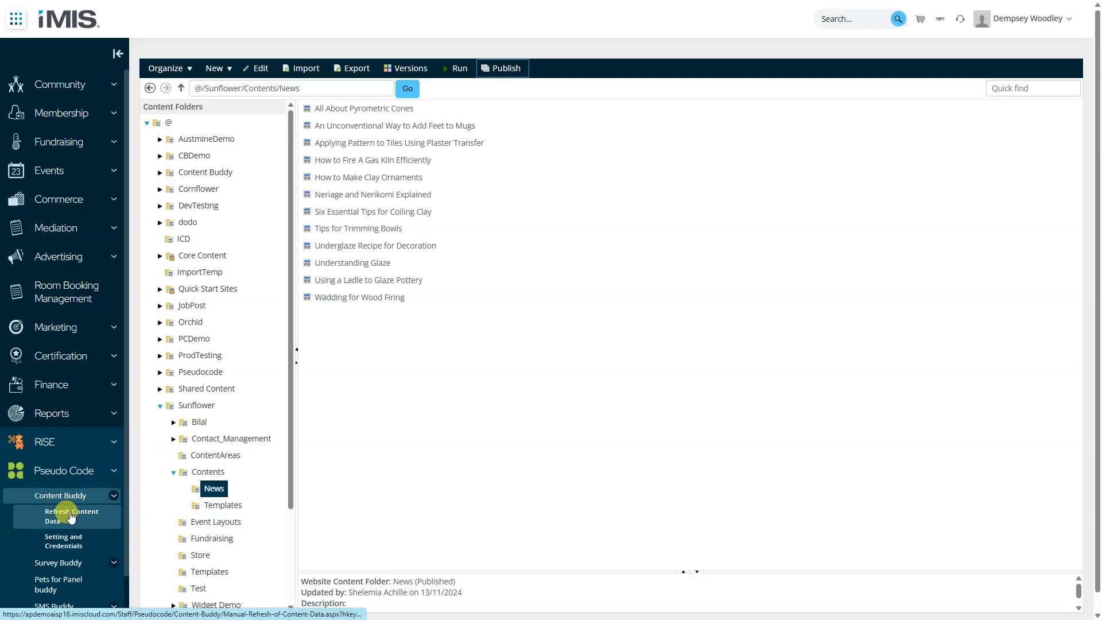
{"action": "left_click", "coordinate": [70, 516]}
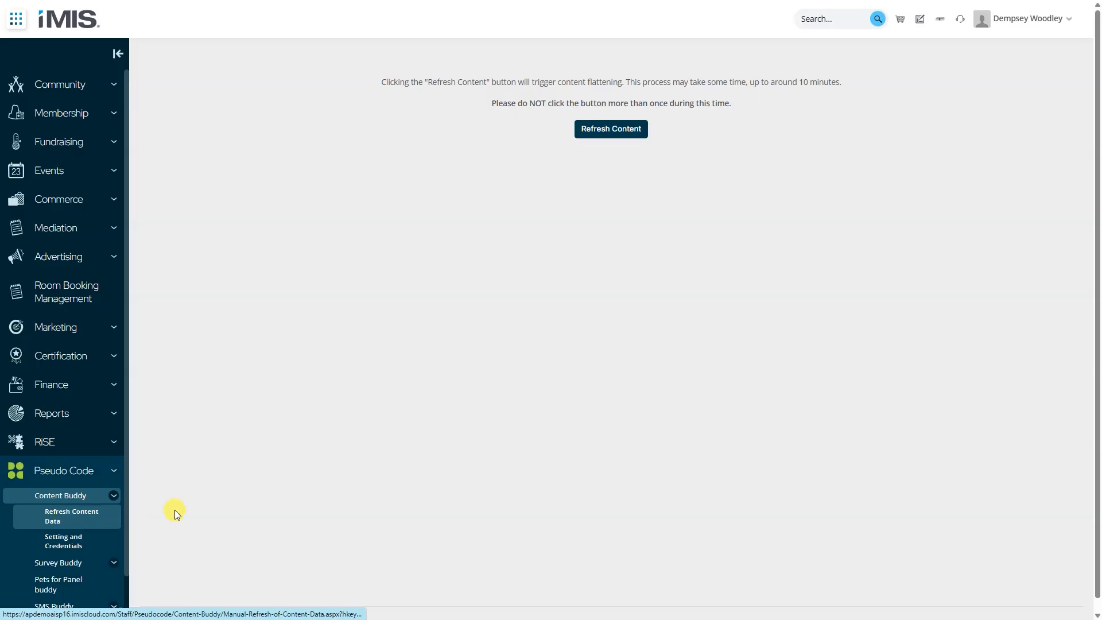
{"action": "left_click", "coordinate": [623, 129]}
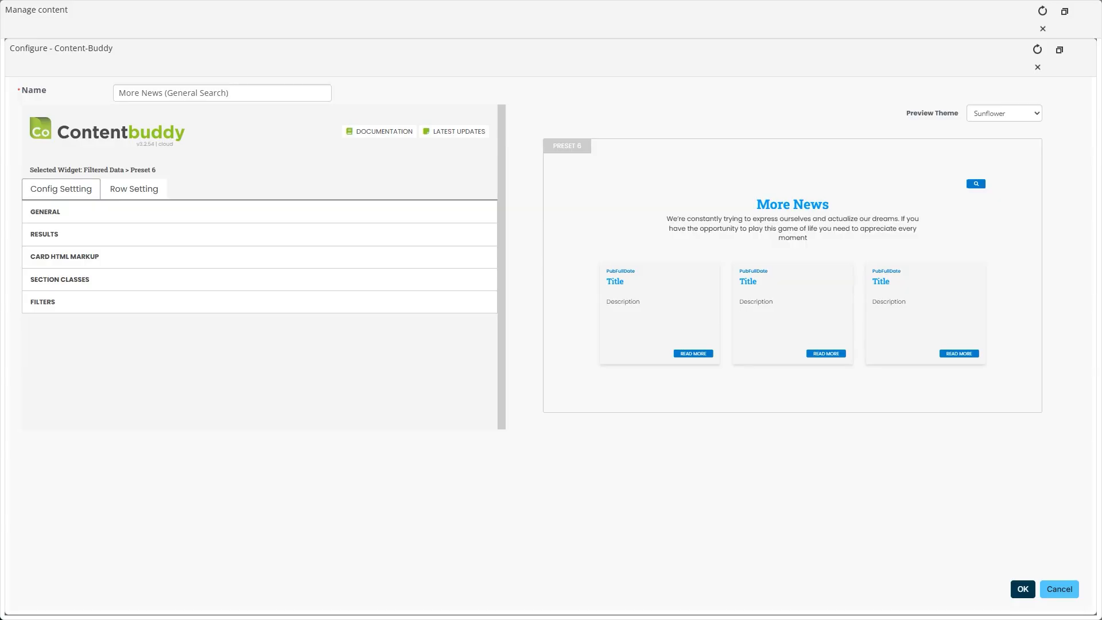
Step: In the More News widget's filter settings, show pagination and search, disable the Apply Filter button, and set keyword search scope to All Results
{"action": "left_click", "coordinate": [55, 306]}
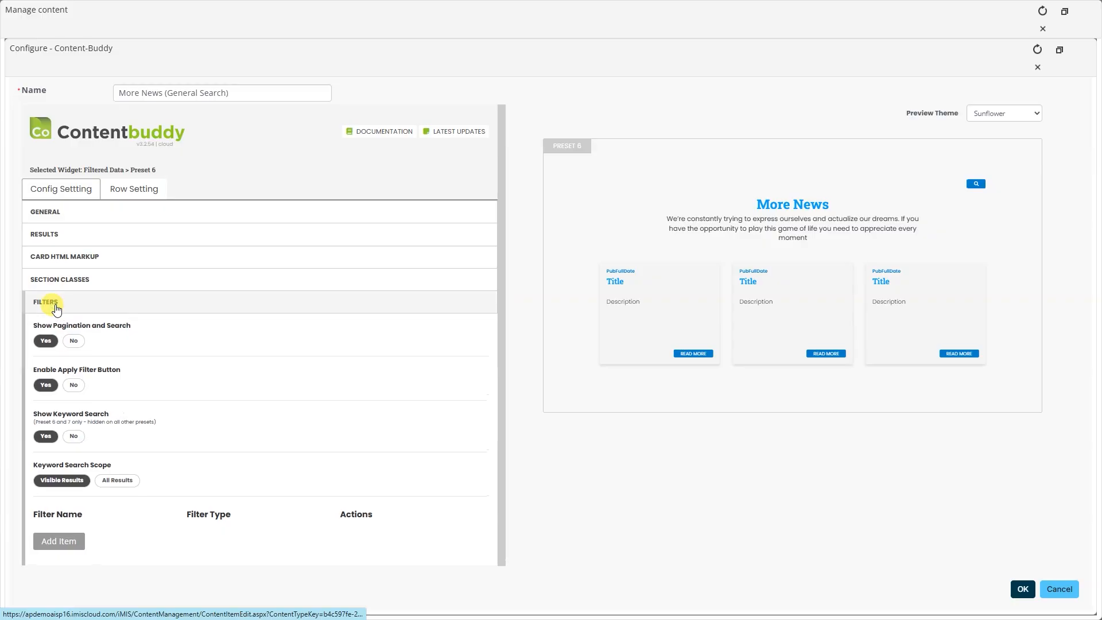
{"action": "left_click", "coordinate": [47, 343]}
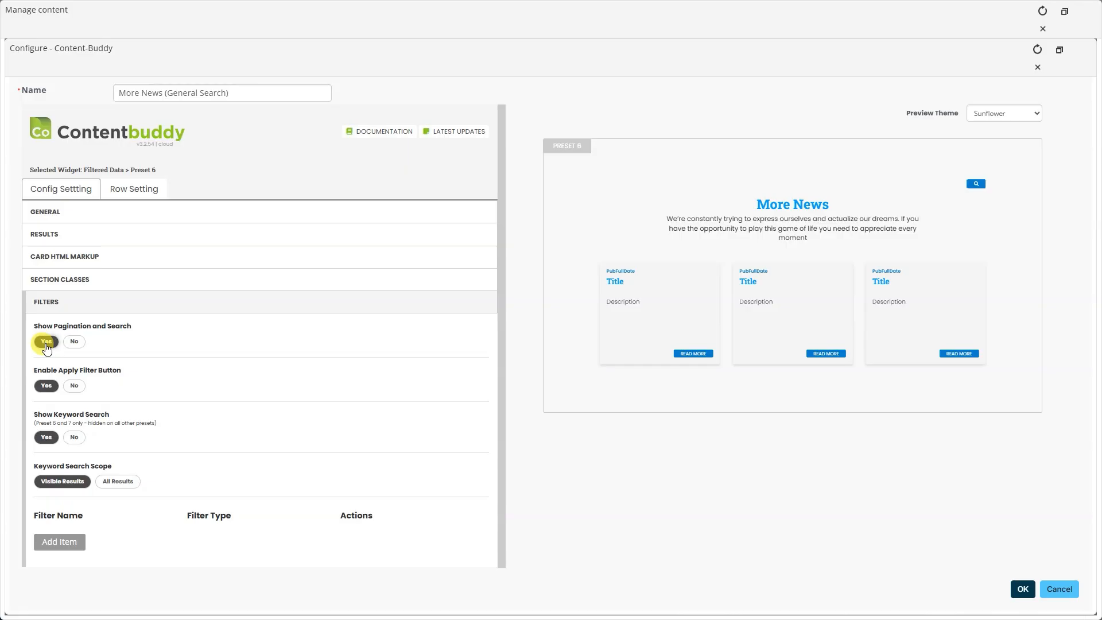
{"action": "left_click", "coordinate": [75, 391]}
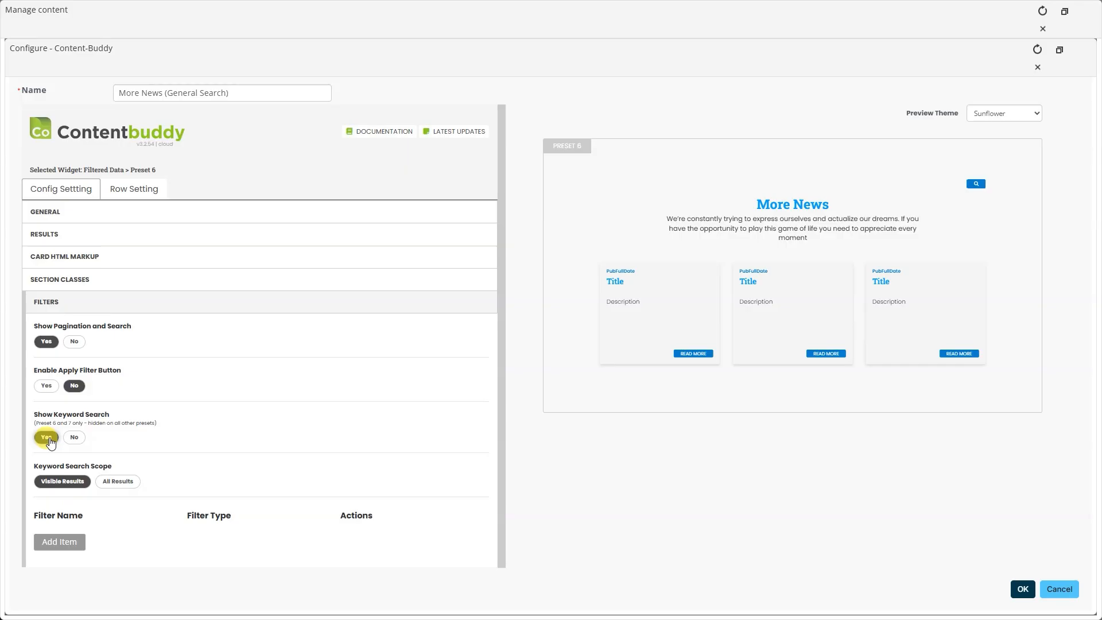
{"action": "left_click", "coordinate": [119, 483]}
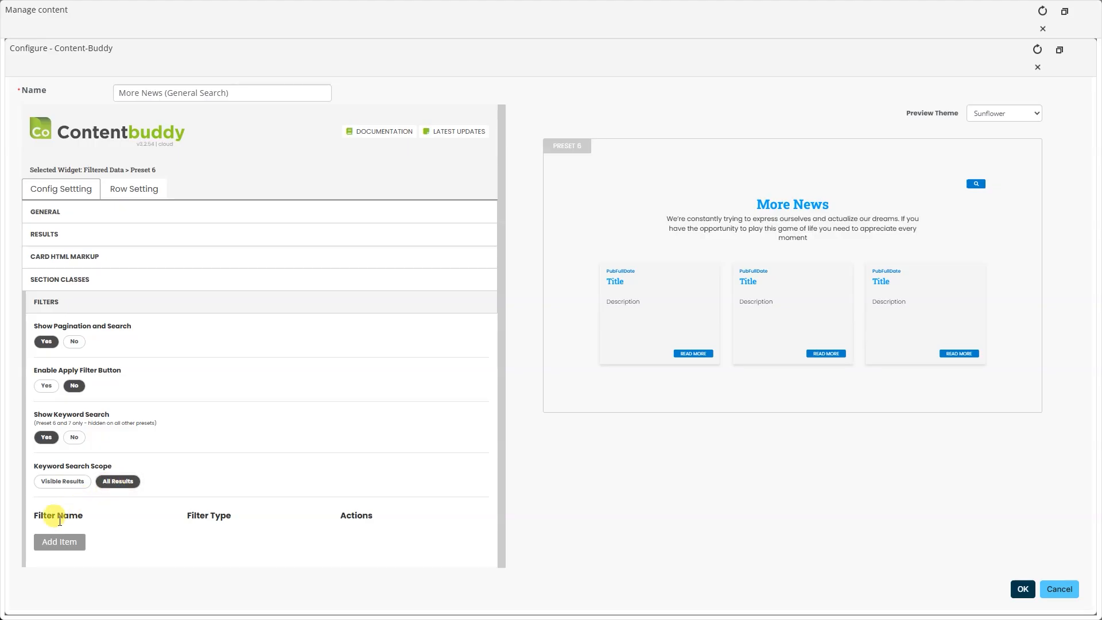
Step: Add a Single Select filter named Pottery Stage that uses the IQA /Pseudocode/content-buddy/ValueLists/PotteryStage
{"action": "left_click", "coordinate": [52, 543]}
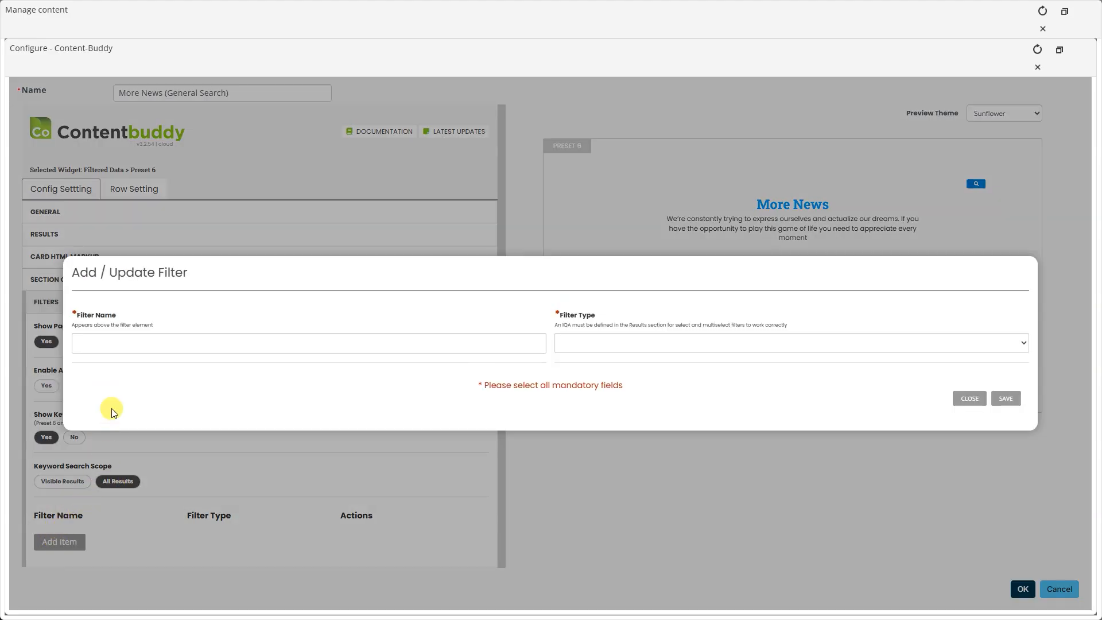
{"action": "left_click", "coordinate": [96, 343]}
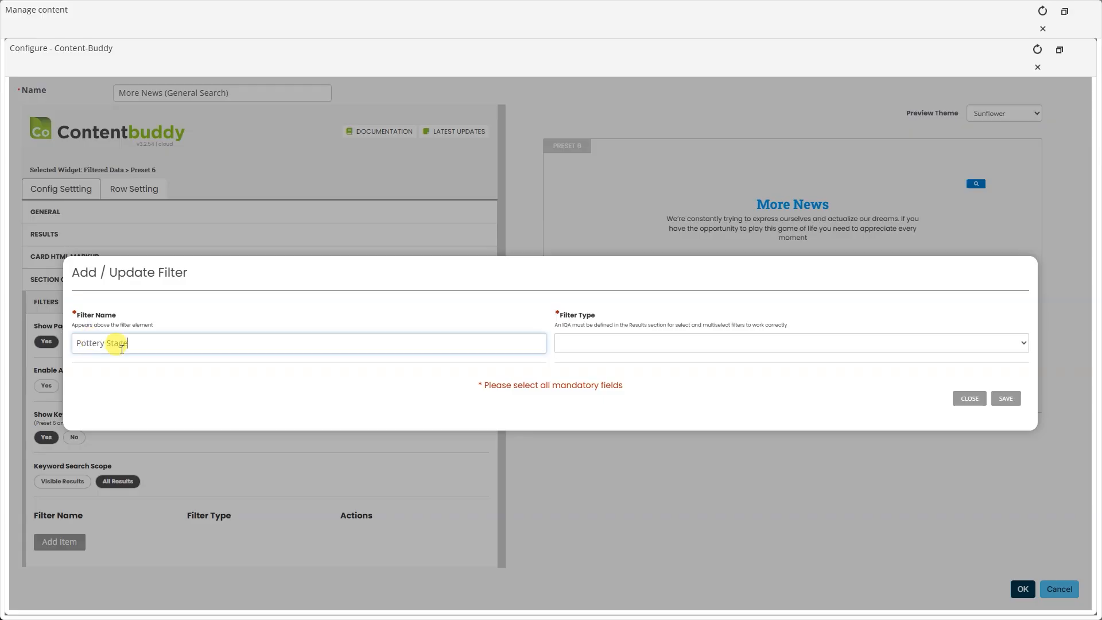
{"action": "left_click", "coordinate": [632, 343]}
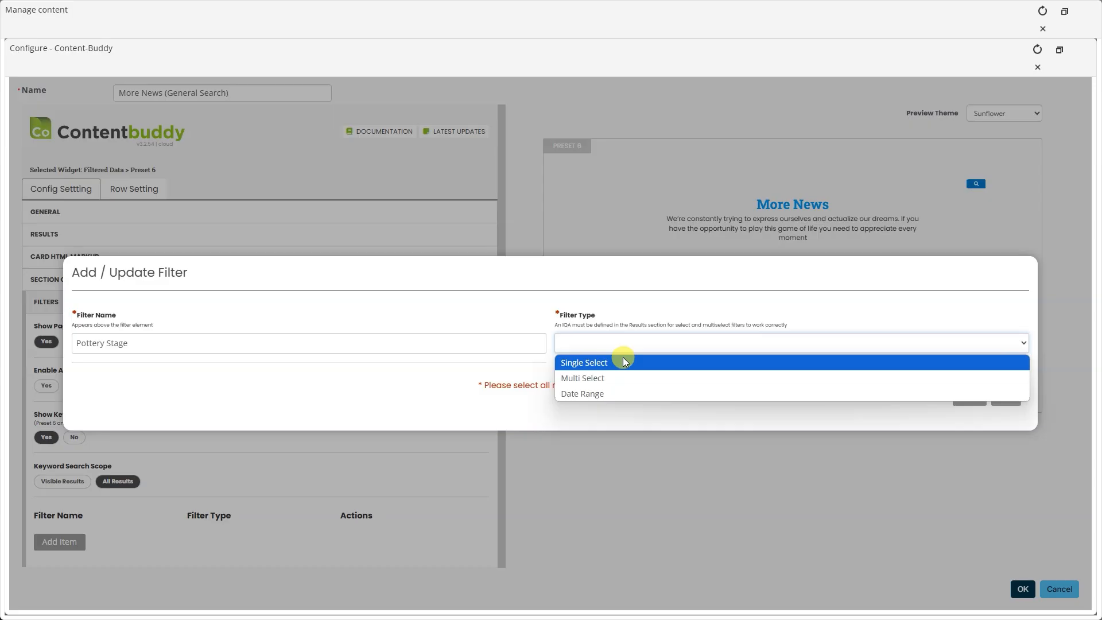
{"action": "left_click", "coordinate": [624, 362]}
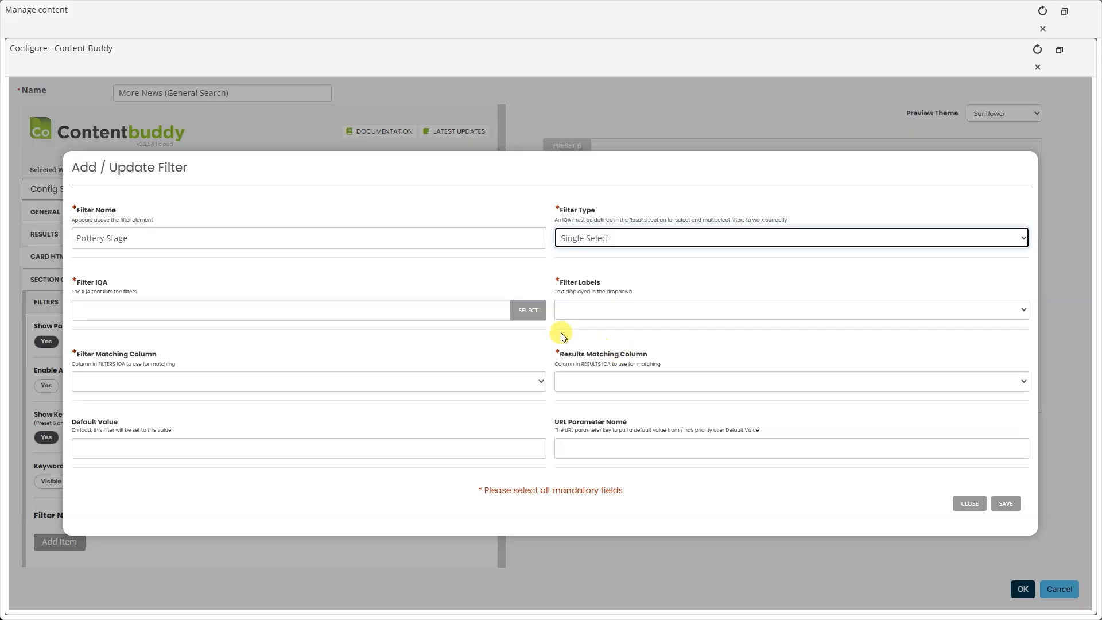
{"action": "left_click", "coordinate": [522, 316]}
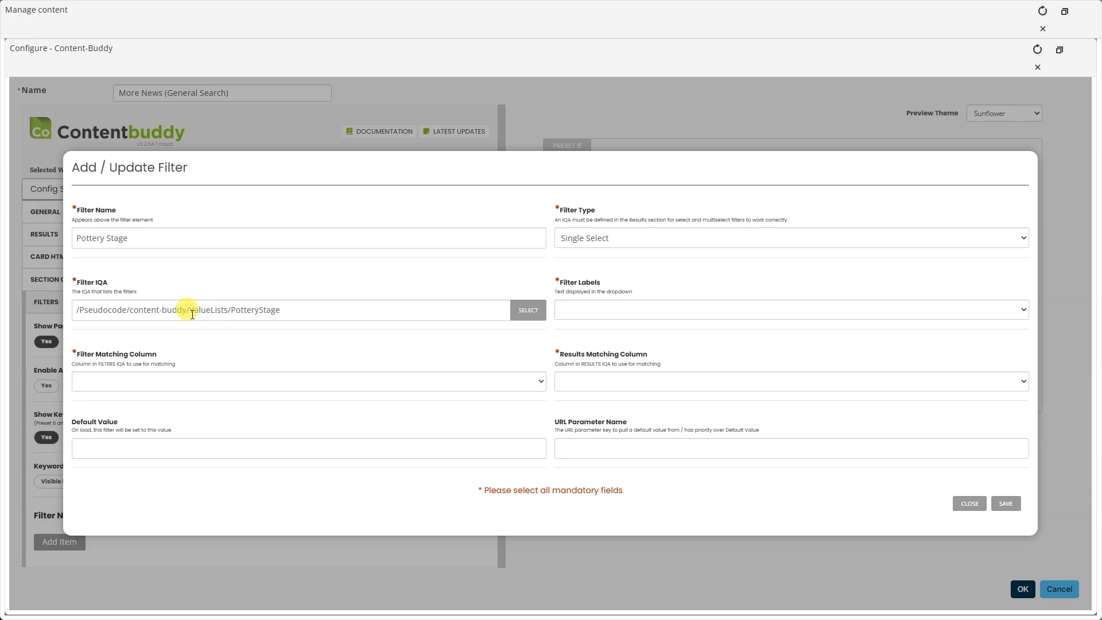
Step: Set filter labels to Description, filter matching column to Code and results matching column to UD3, then save the filter and widget configuration
{"action": "left_click", "coordinate": [583, 312]}
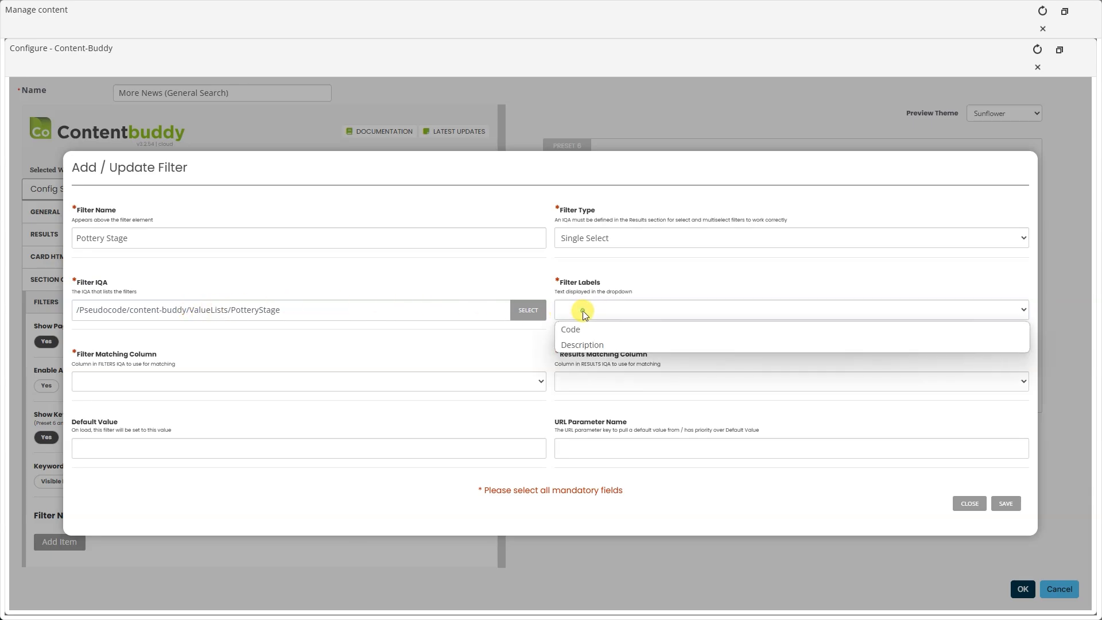
{"action": "left_click", "coordinate": [583, 345]}
{"action": "left_click", "coordinate": [130, 381]}
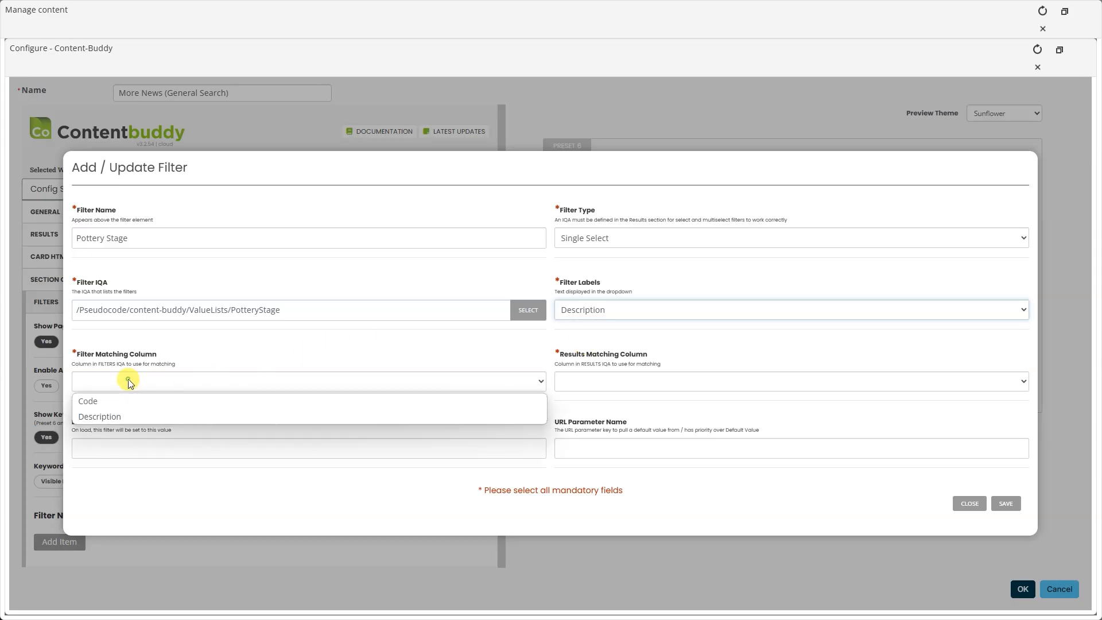
{"action": "left_click", "coordinate": [124, 401]}
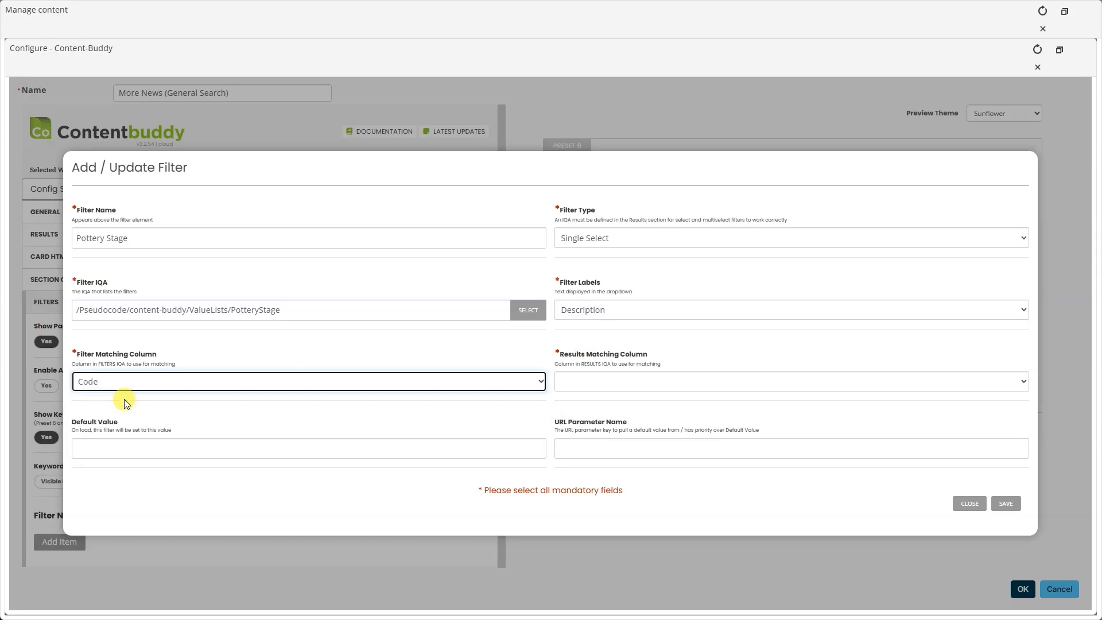
{"action": "left_click", "coordinate": [594, 388]}
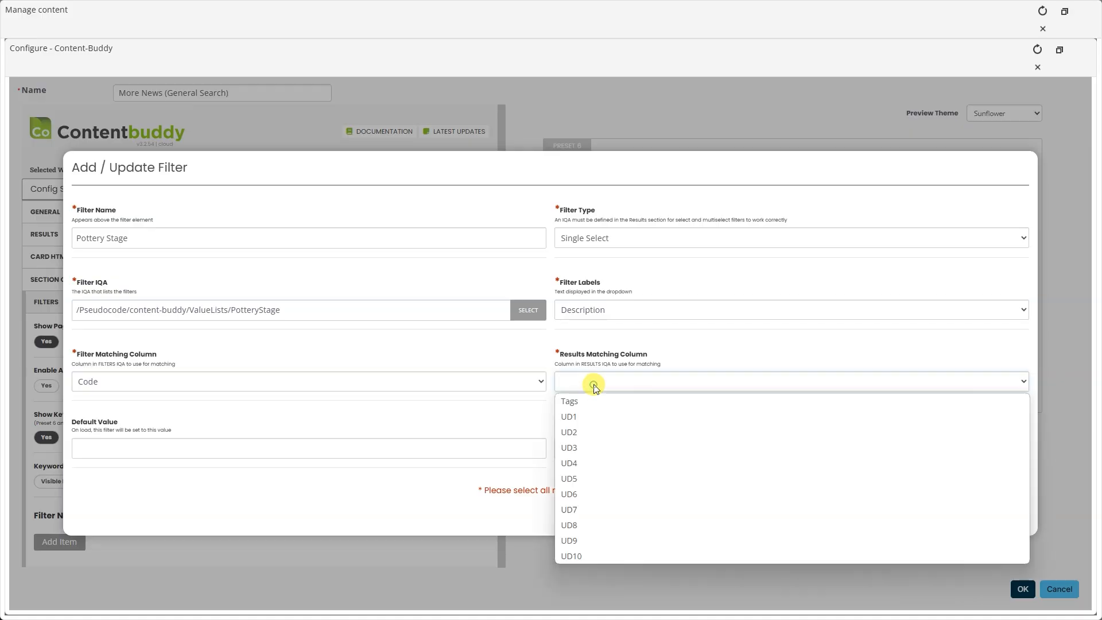
{"action": "left_click", "coordinate": [592, 448]}
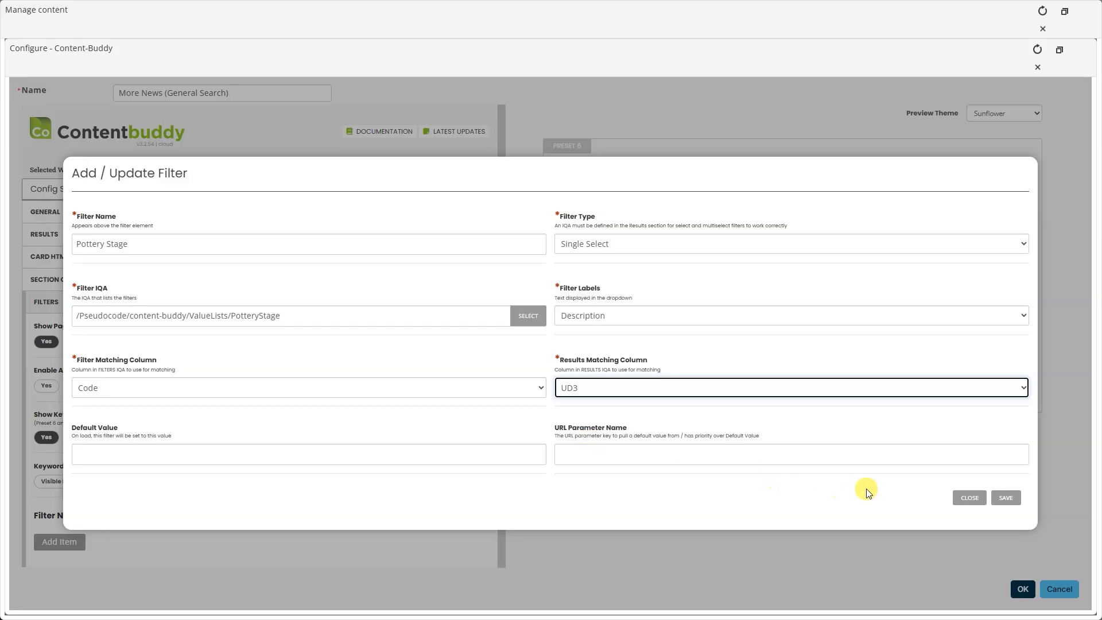
{"action": "left_click", "coordinate": [1007, 499]}
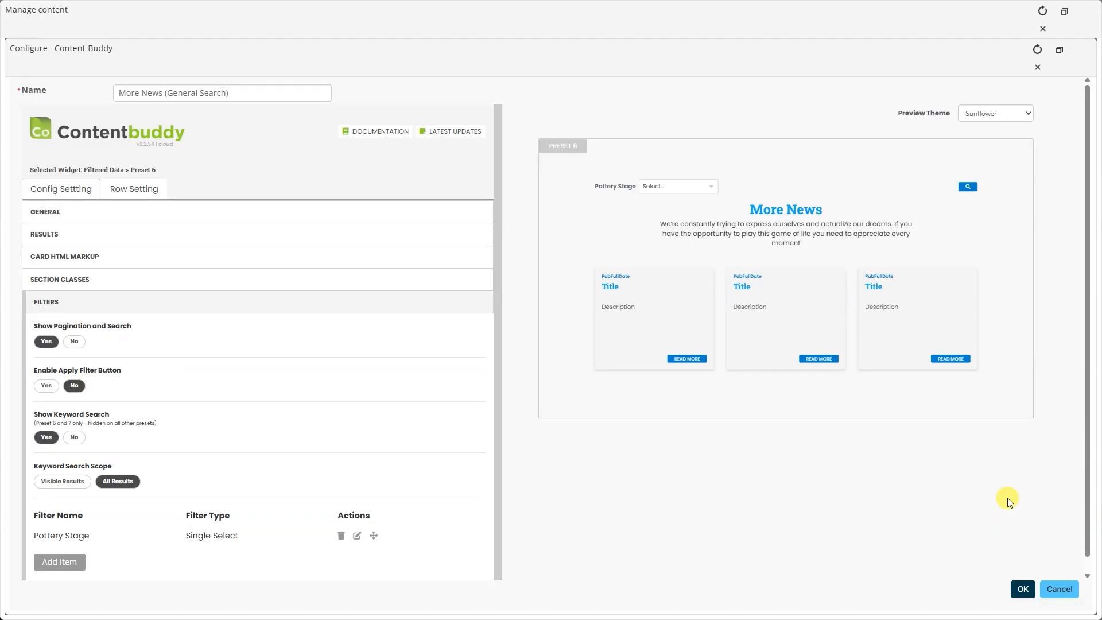
{"action": "left_click", "coordinate": [1020, 589]}
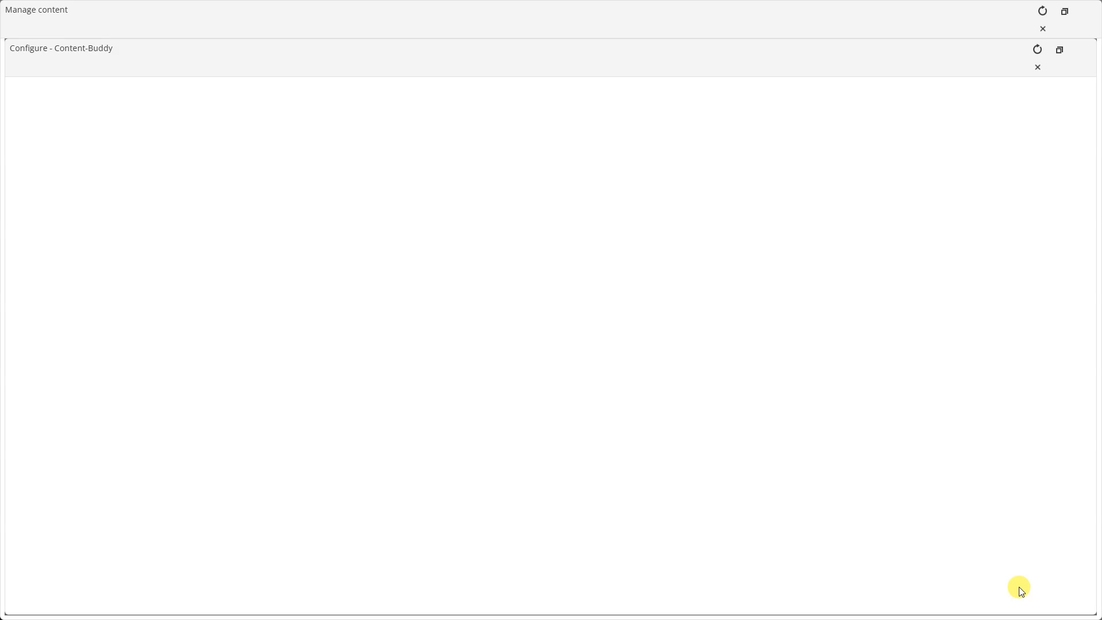
{"action": "left_click", "coordinate": [972, 596]}
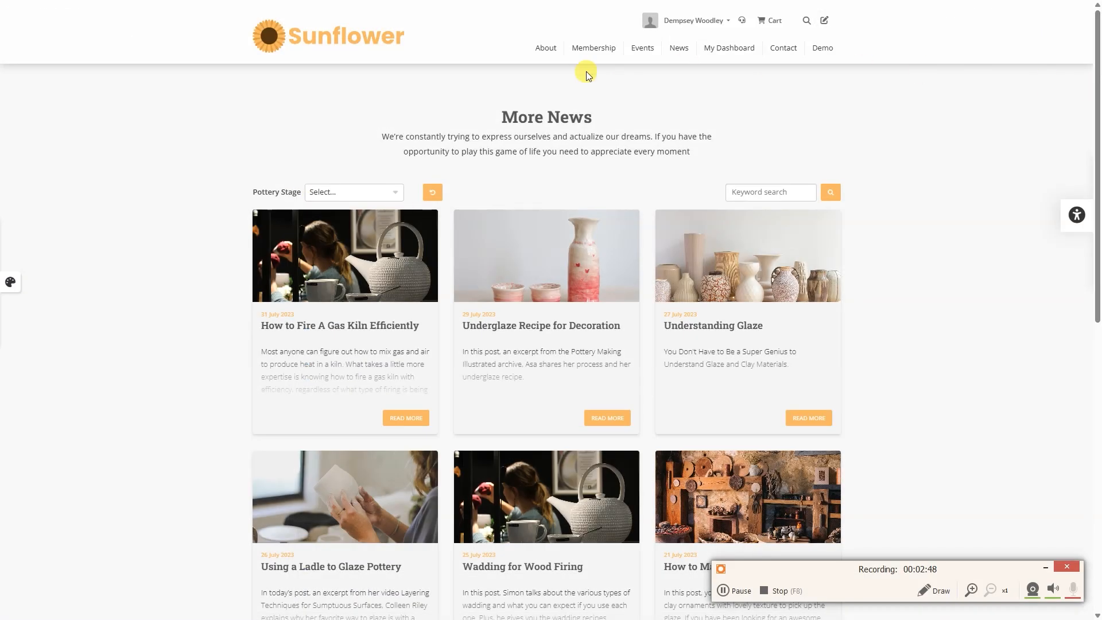
Step: On the Sunflower More News page, filter the articles by Pottery Stage in turn: Colouring, Creating, Firing and Glazing
{"action": "left_click", "coordinate": [365, 191]}
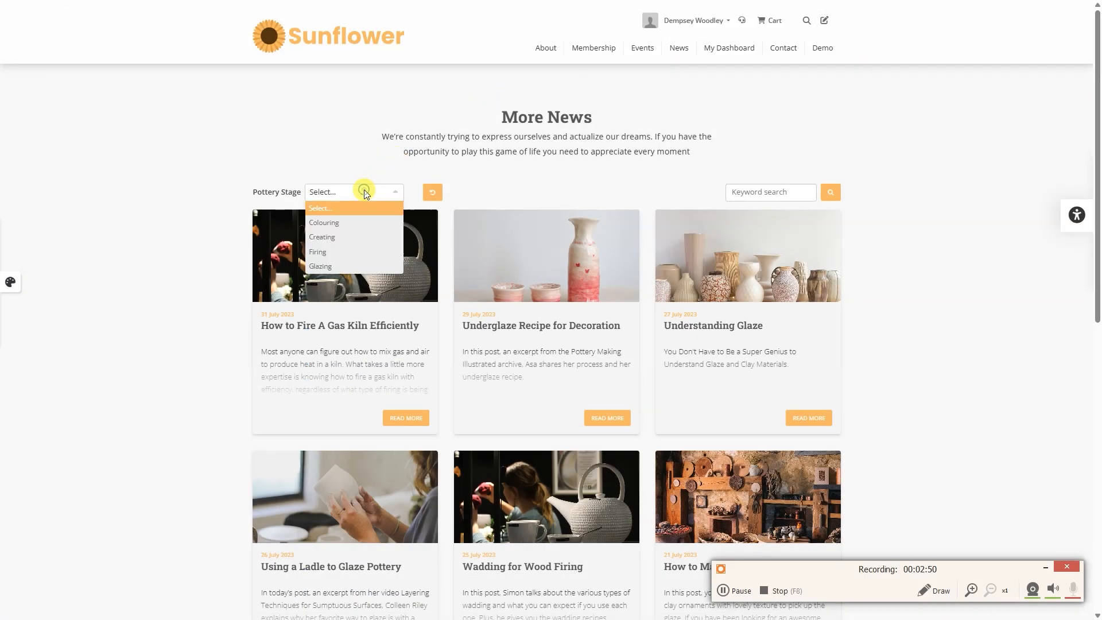
{"action": "left_click", "coordinate": [361, 224]}
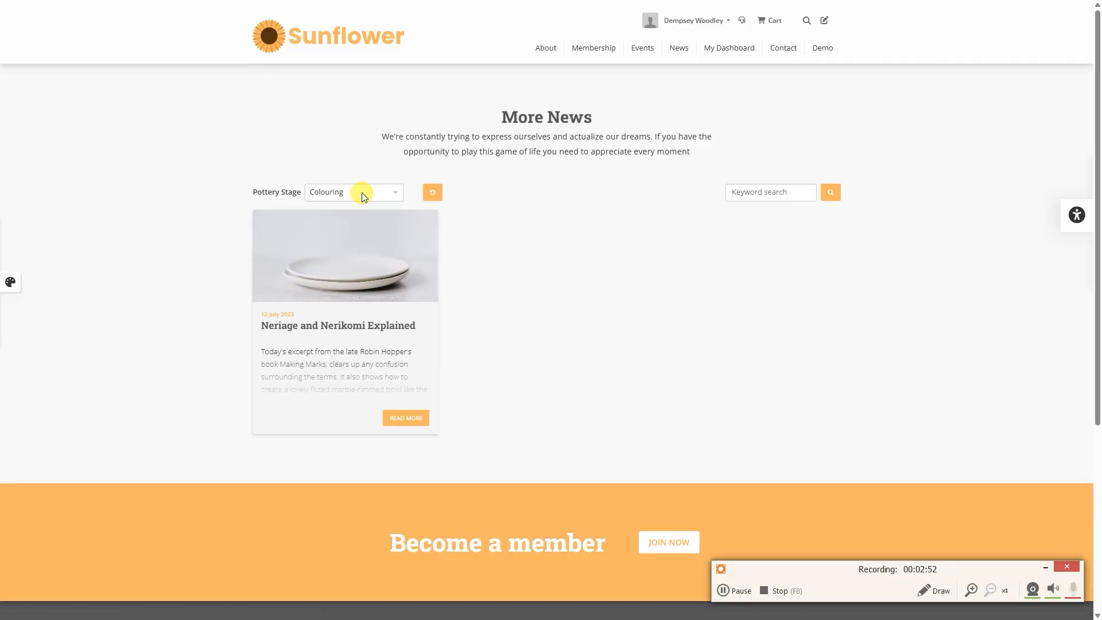
{"action": "left_click", "coordinate": [362, 192]}
{"action": "left_click", "coordinate": [357, 239]}
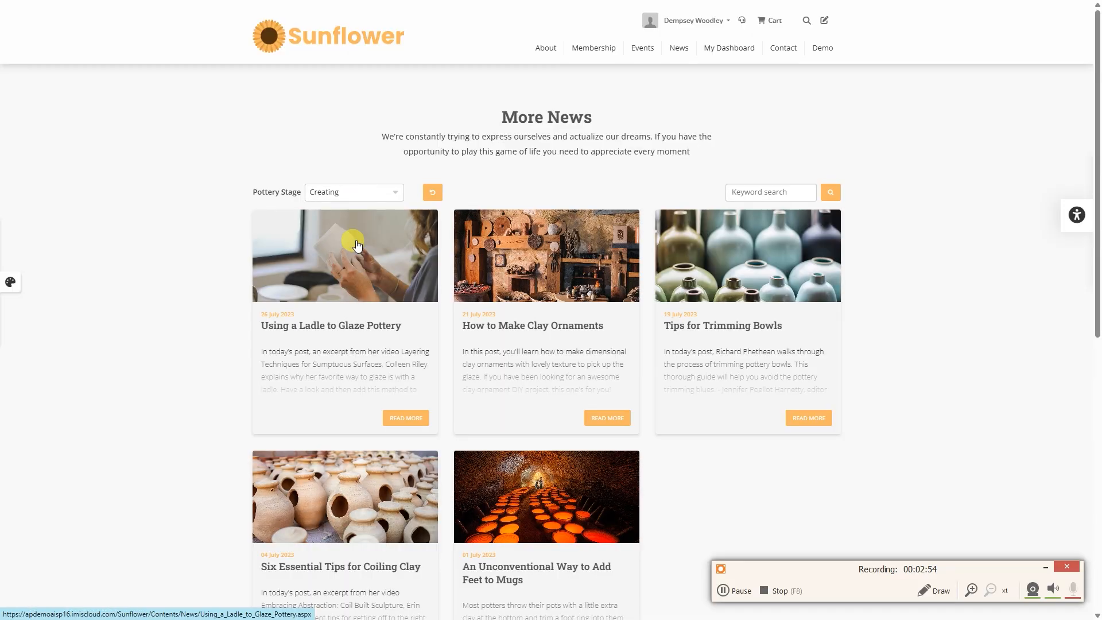
{"action": "left_click", "coordinate": [359, 190]}
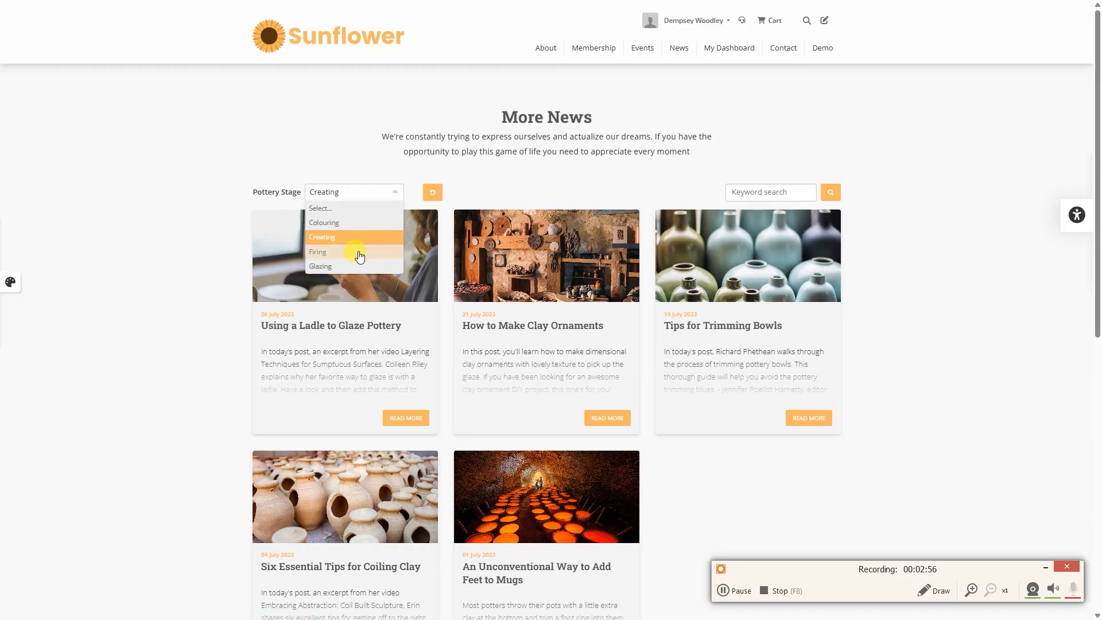
{"action": "left_click", "coordinate": [359, 252]}
{"action": "left_click", "coordinate": [359, 193]}
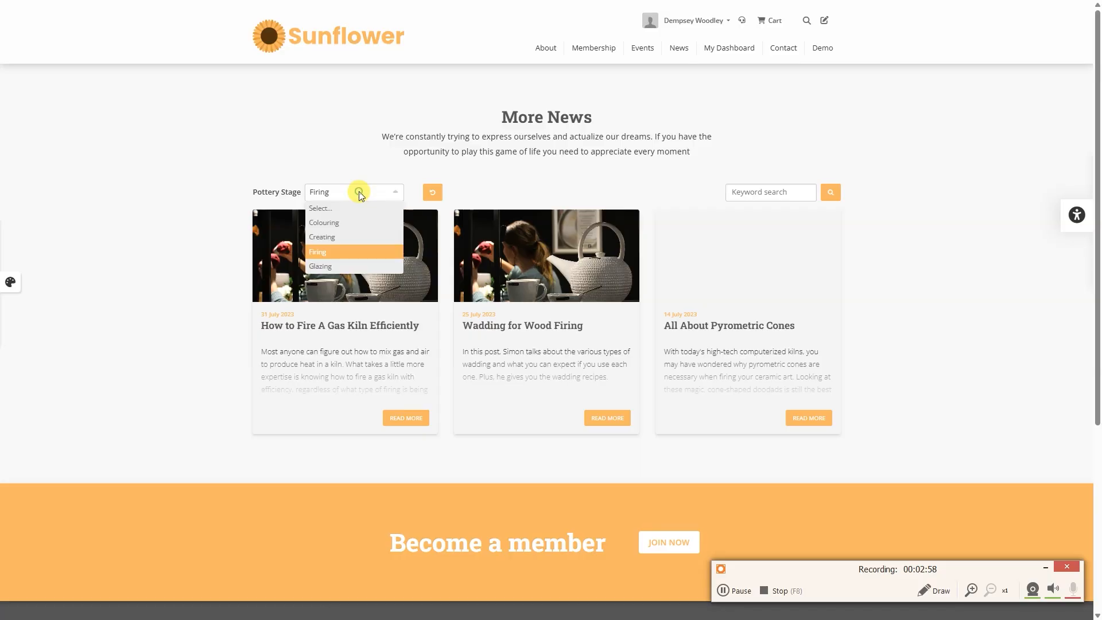
{"action": "left_click", "coordinate": [347, 266]}
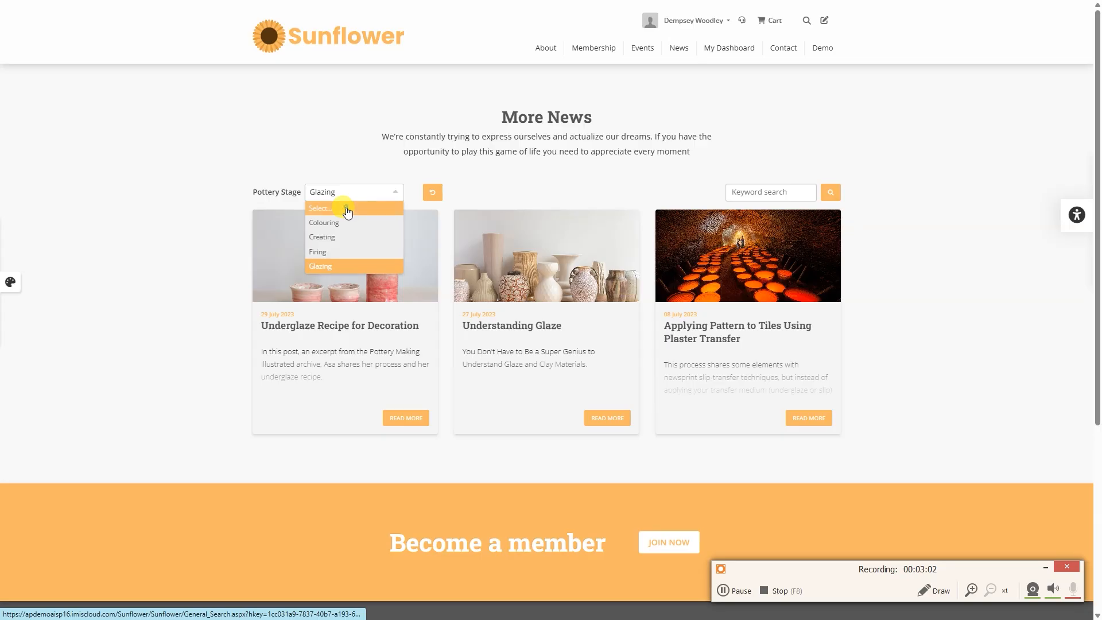
Step: Clear the Pottery Stage filter and search the news articles by a keyword starting with G
{"action": "left_click", "coordinate": [348, 208]}
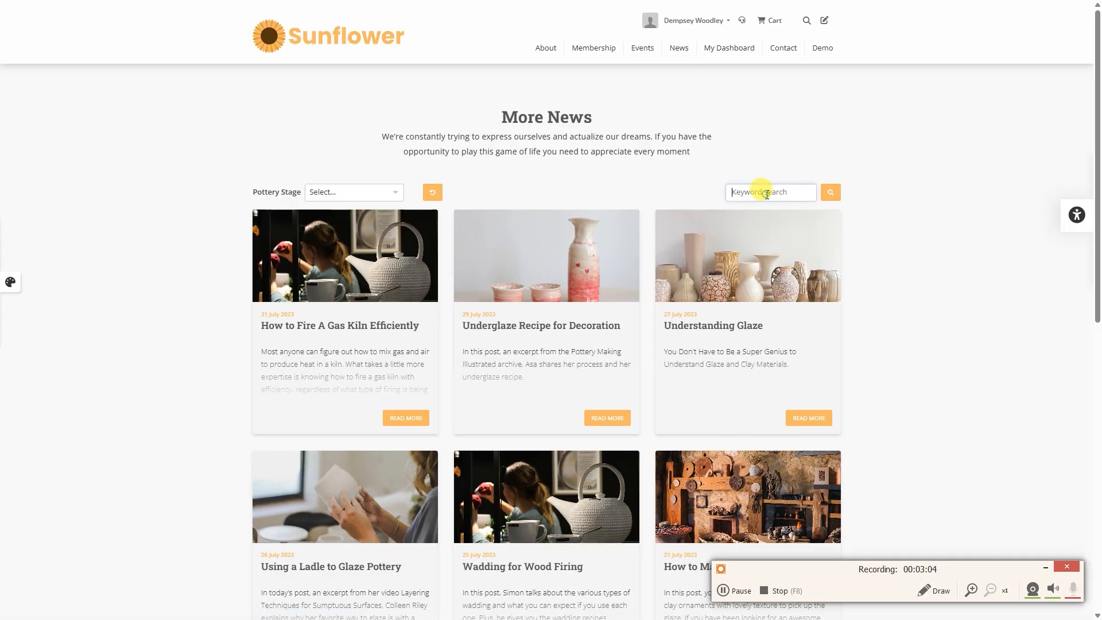
{"action": "type", "text": "G"}
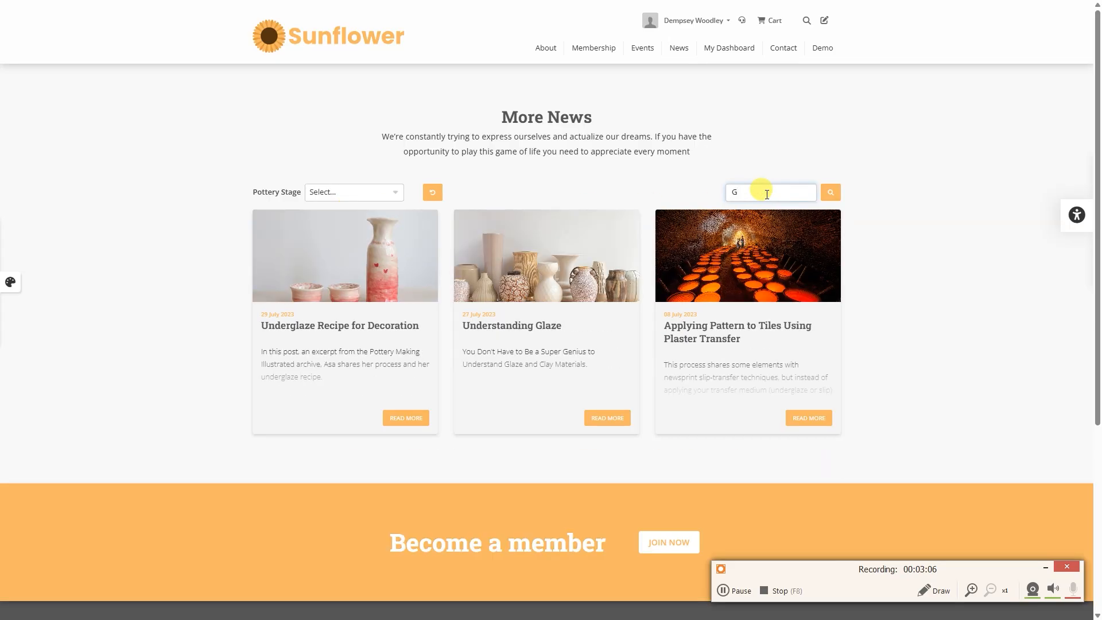